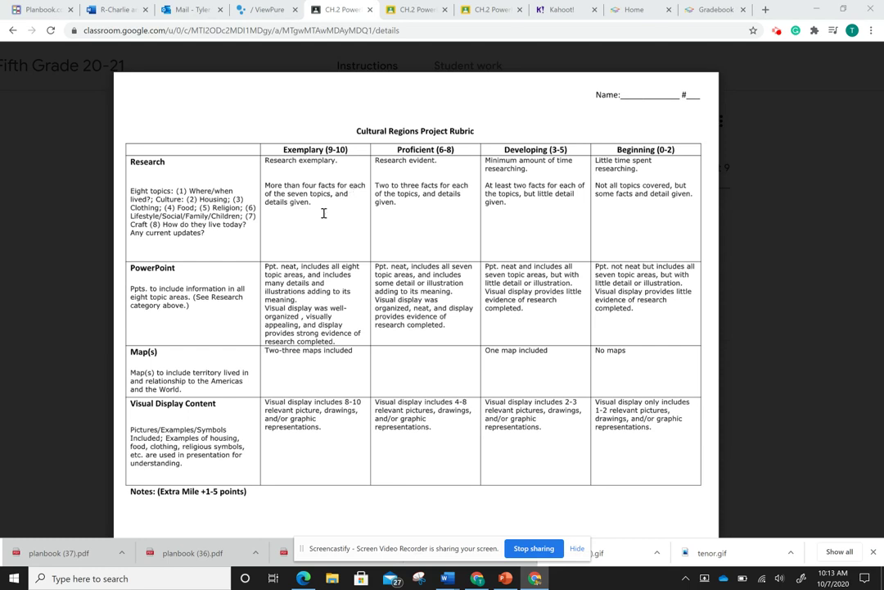
# Step: Highlight "seven" and the topics Where/when, Culture and Housing one after another in the rubric's Research row
pyautogui.doubleClick(296, 195)
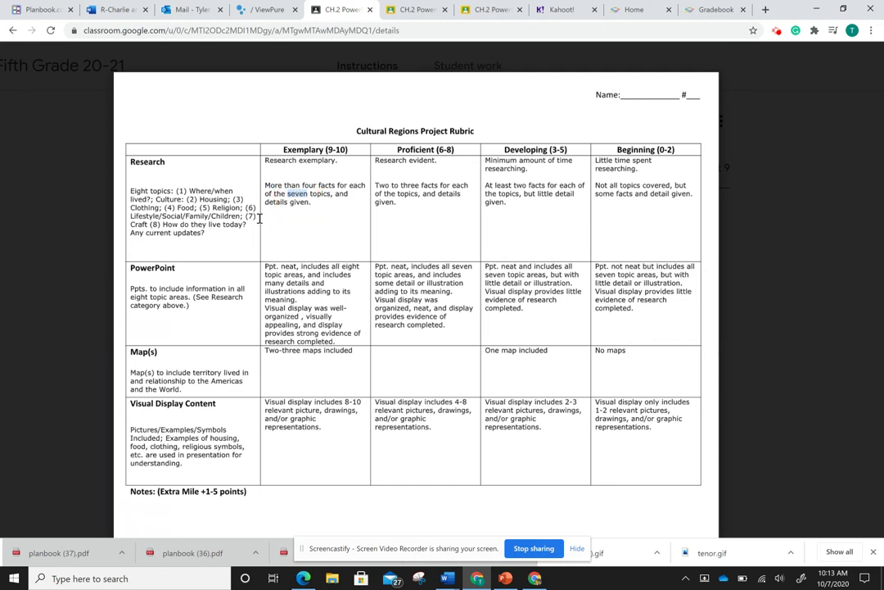
pyautogui.doubleClick(213, 192)
pyautogui.click(158, 199)
pyautogui.doubleClick(158, 199)
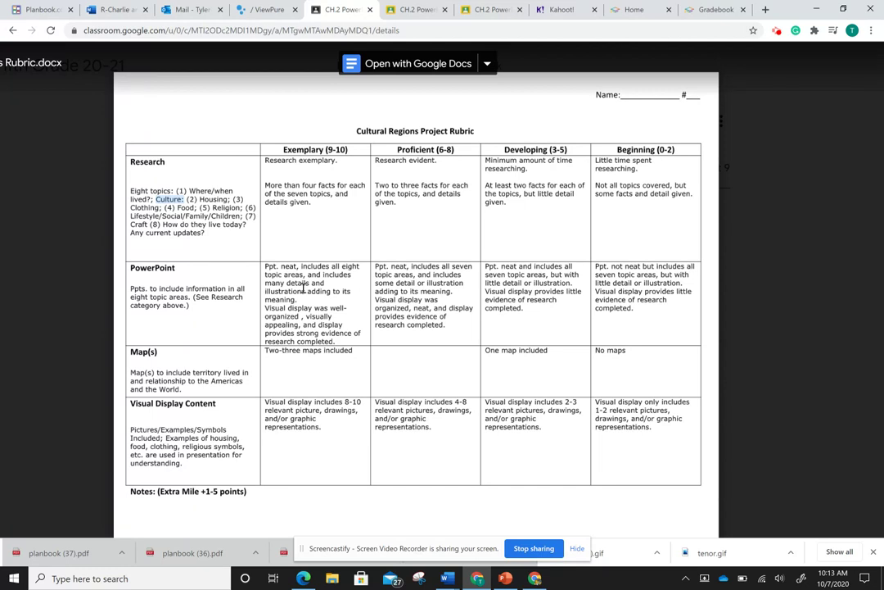
pyautogui.doubleClick(216, 199)
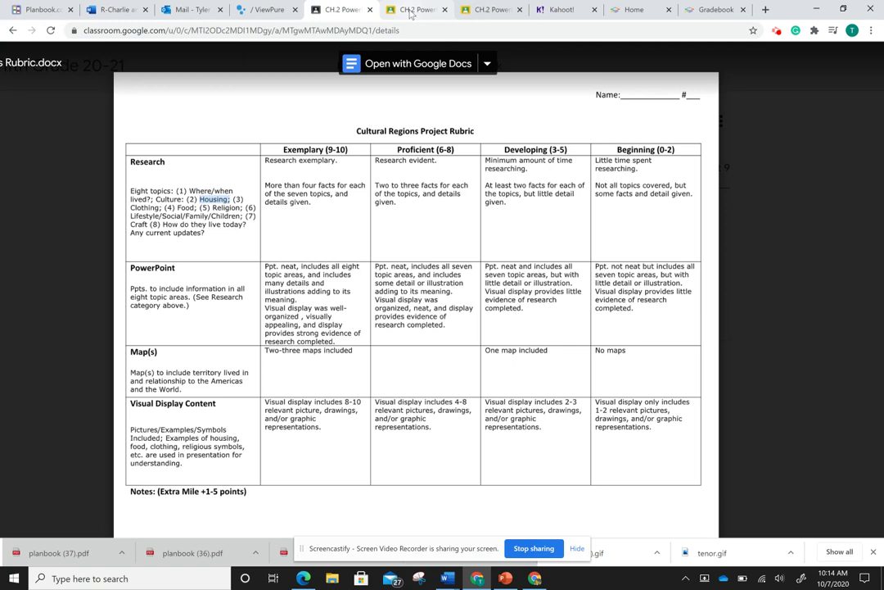
# Step: Switch to the student's Northwest Coast Native Americans submission and review its title, location and clothing slides
pyautogui.hotkey('ctrl', 'Tab')
pyautogui.scroll(-1, 314, 300)
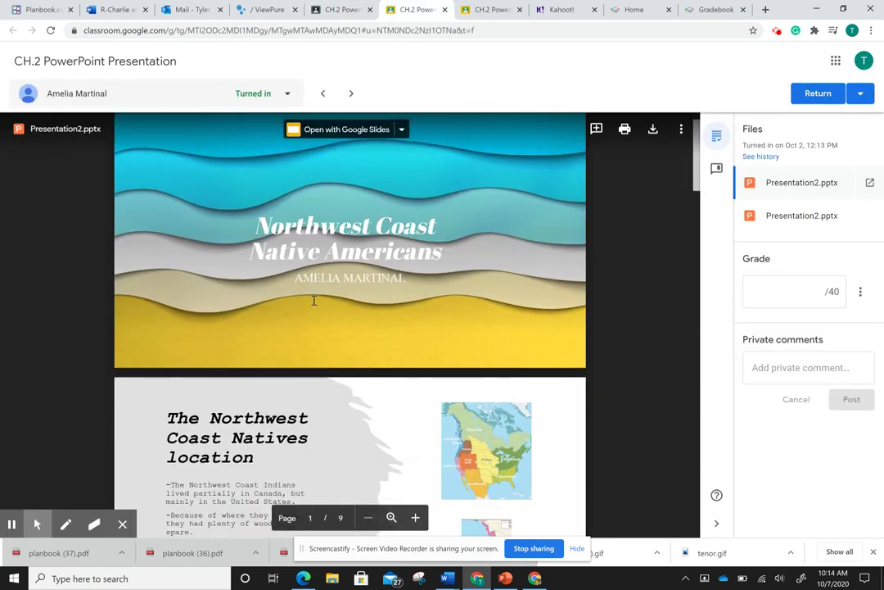
pyautogui.scroll(-5, 314, 301)
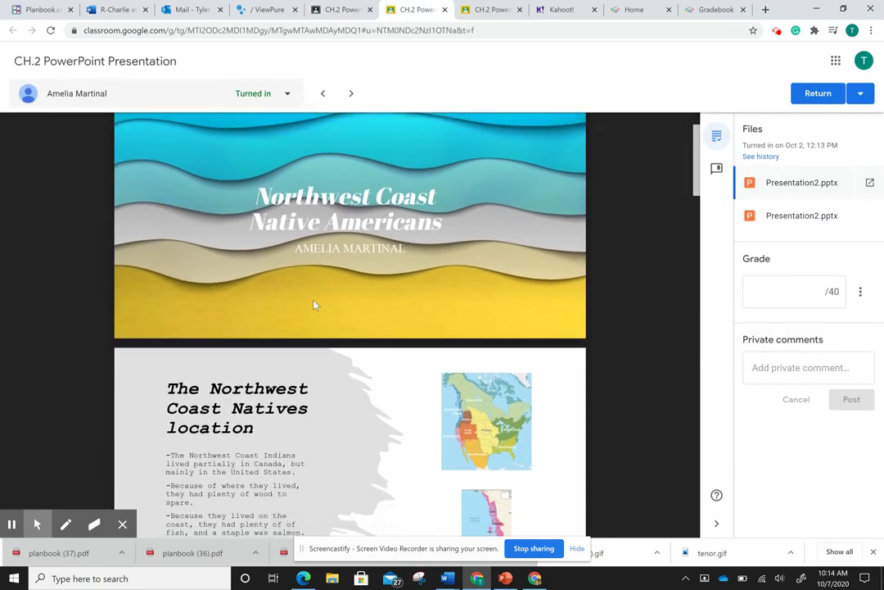
pyautogui.scroll(-1, 313, 301)
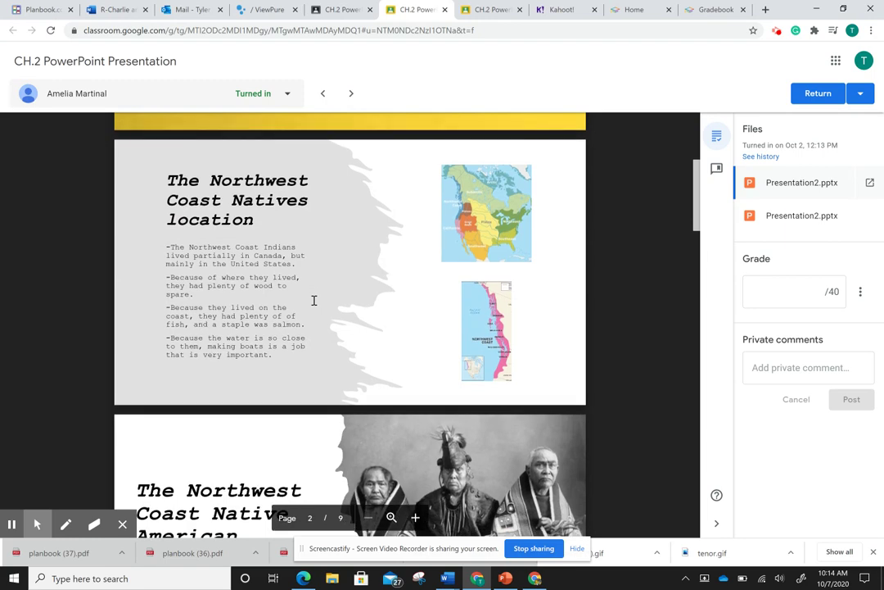
pyautogui.scroll(6, 287, 233)
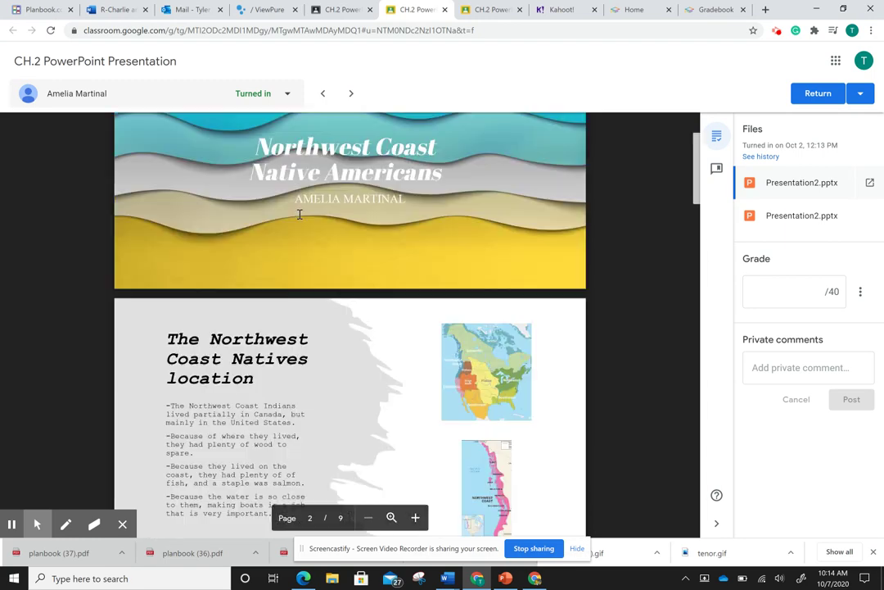
pyautogui.scroll(-5, 300, 215)
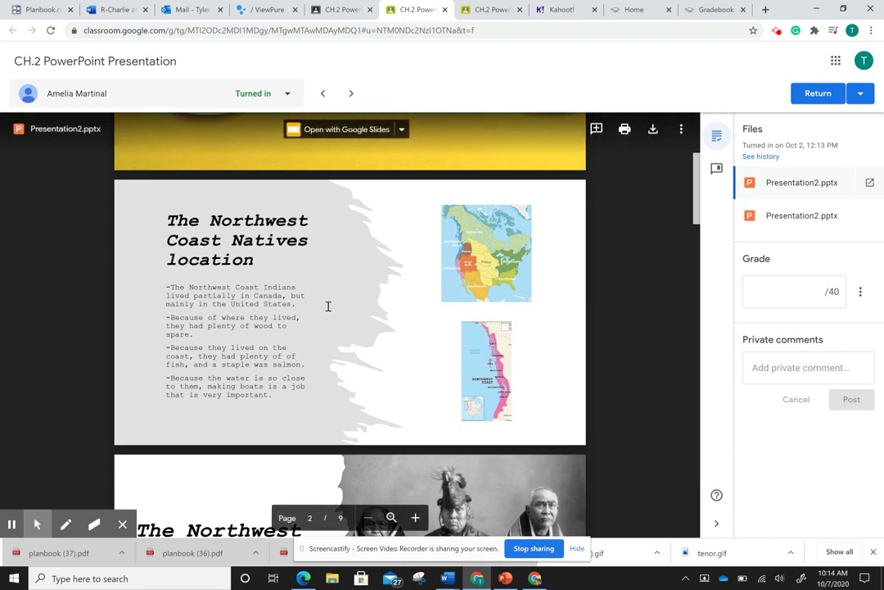
pyautogui.scroll(-3, 316, 347)
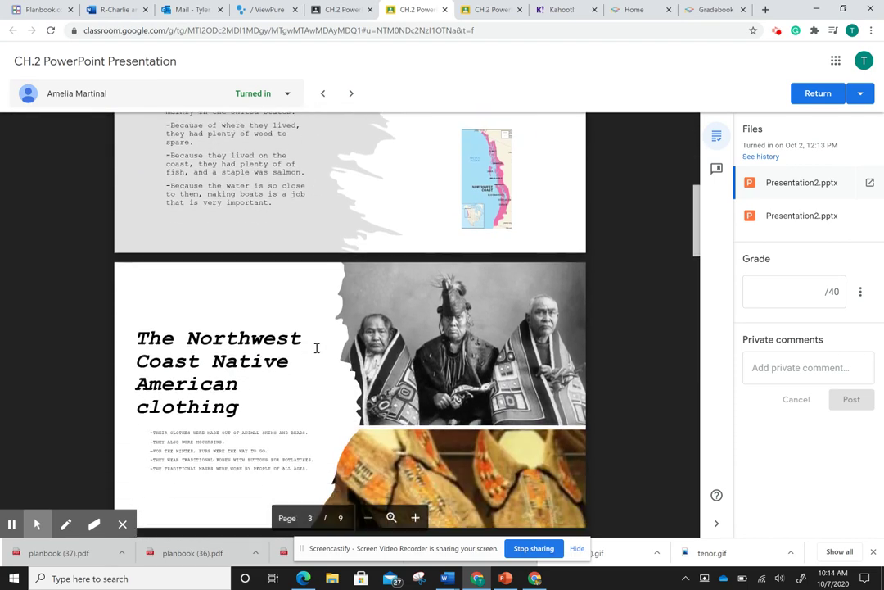
pyautogui.scroll(-2, 336, 290)
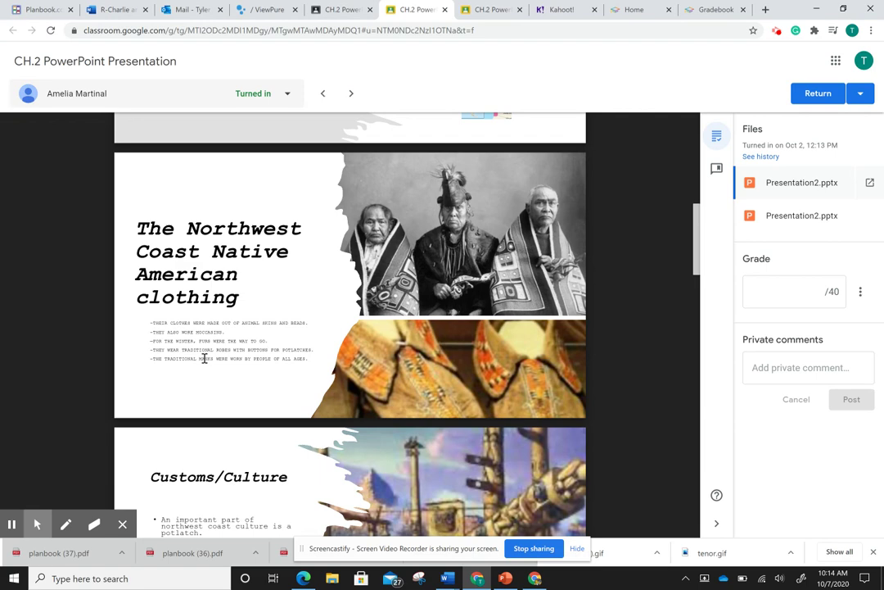
pyautogui.scroll(1, 203, 357)
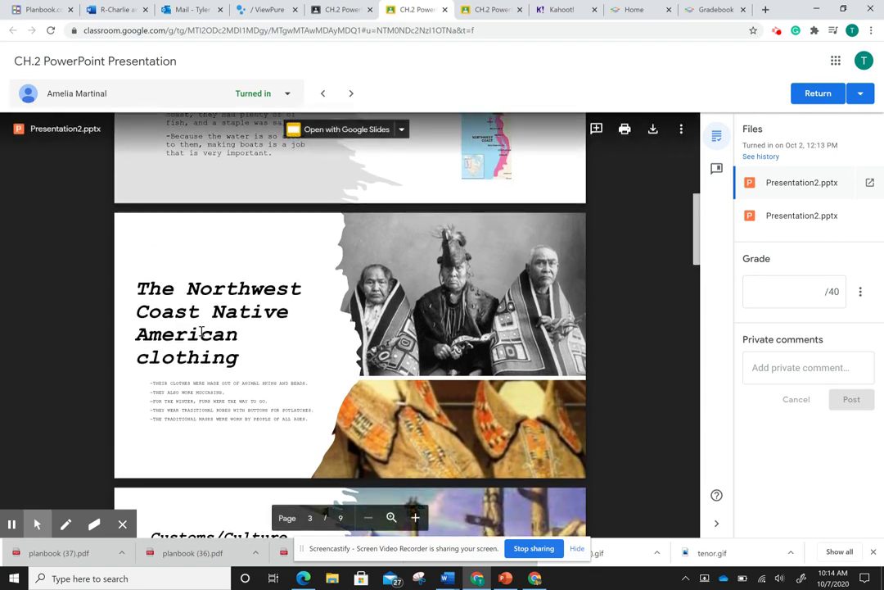
# Step: Review the customs/culture, food sources, homes and craft slides of the Northwest Coast presentation
pyautogui.scroll(-2, 203, 331)
pyautogui.scroll(-5, 201, 331)
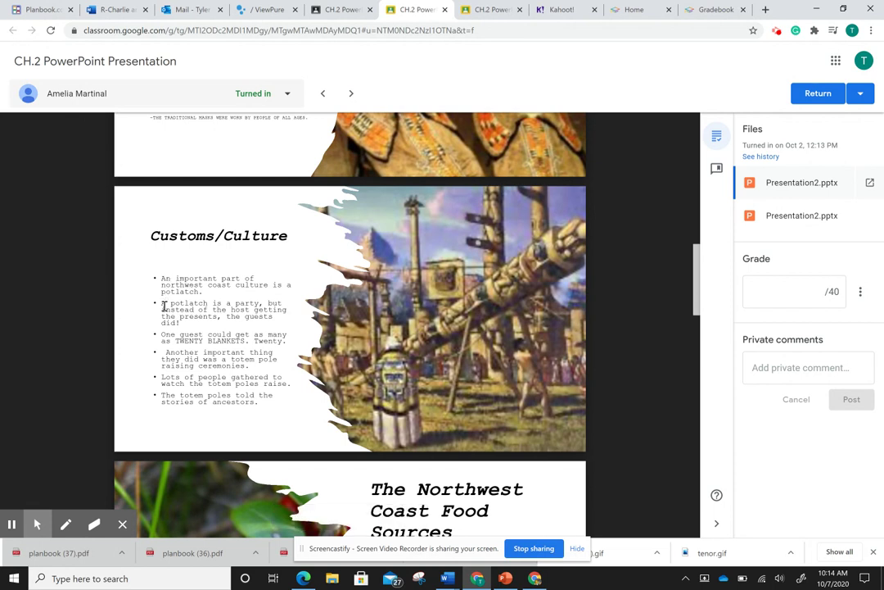
pyautogui.scroll(-5, 164, 305)
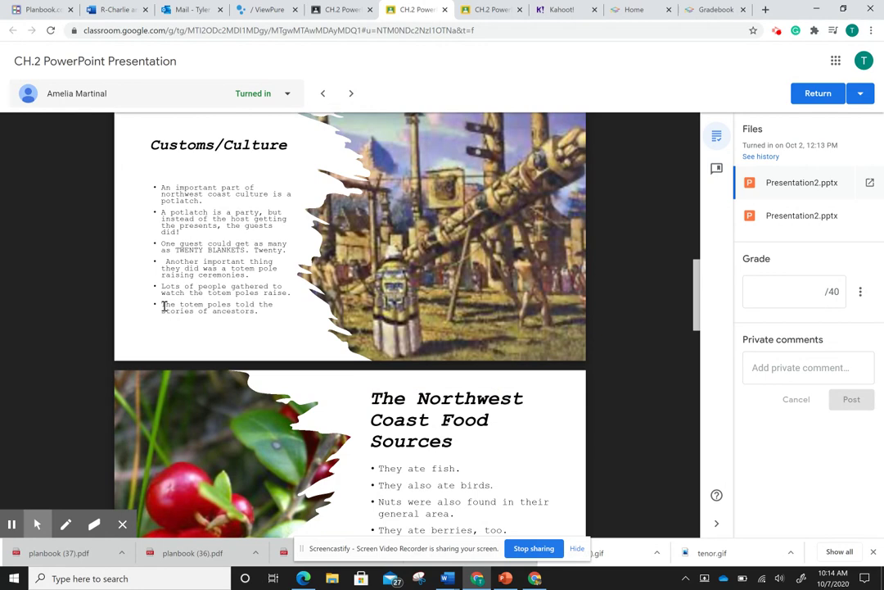
pyautogui.scroll(-2, 164, 305)
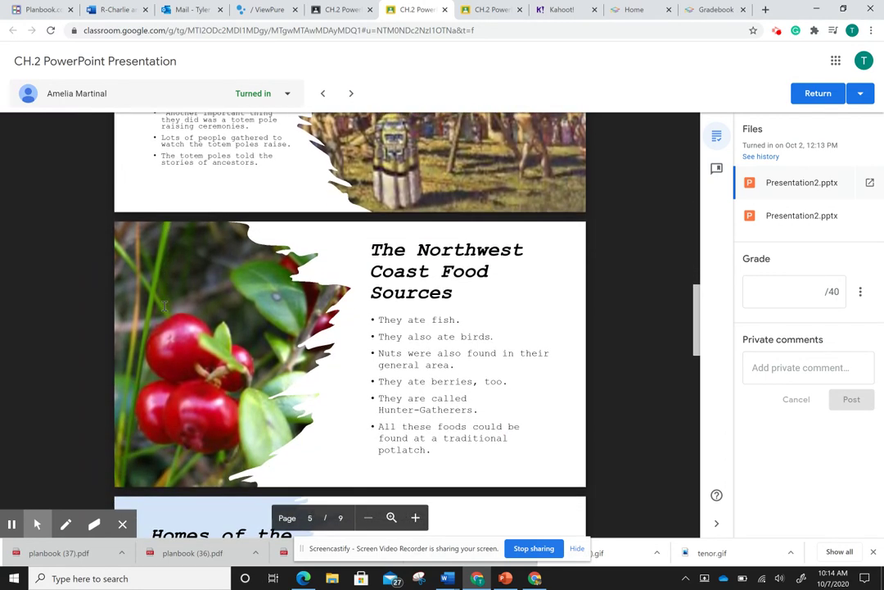
pyautogui.scroll(-5, 163, 305)
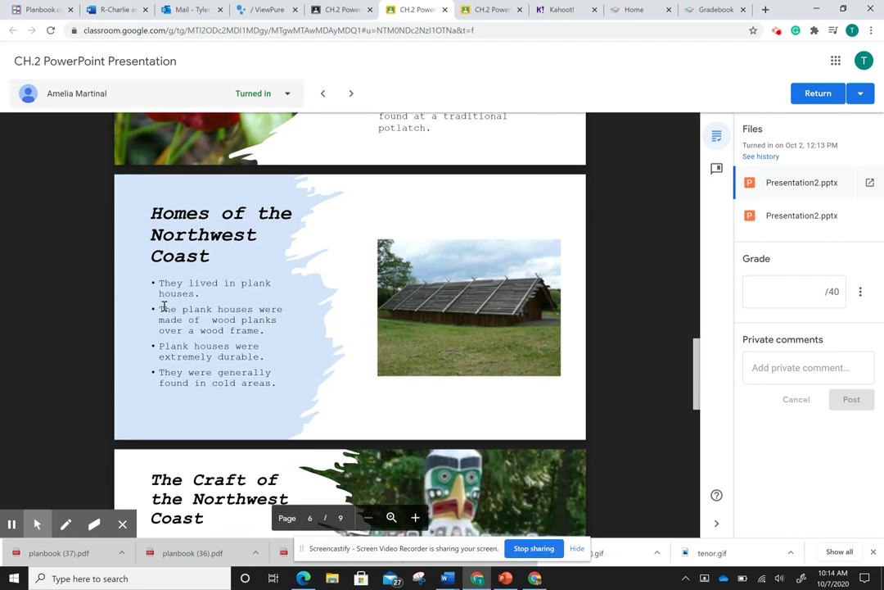
pyautogui.scroll(-4, 164, 305)
pyautogui.scroll(-1, 164, 305)
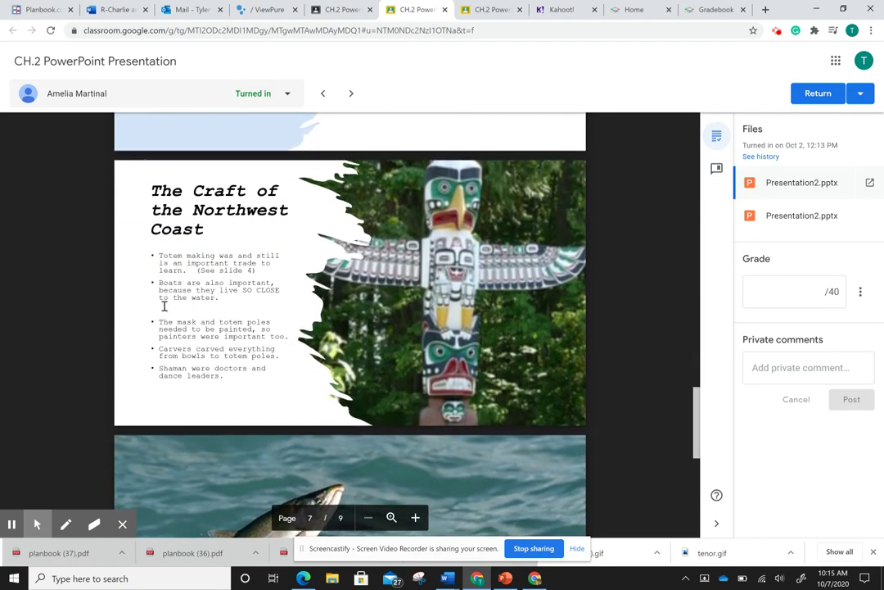
pyautogui.scroll(-1, 164, 305)
pyautogui.scroll(-1, 167, 307)
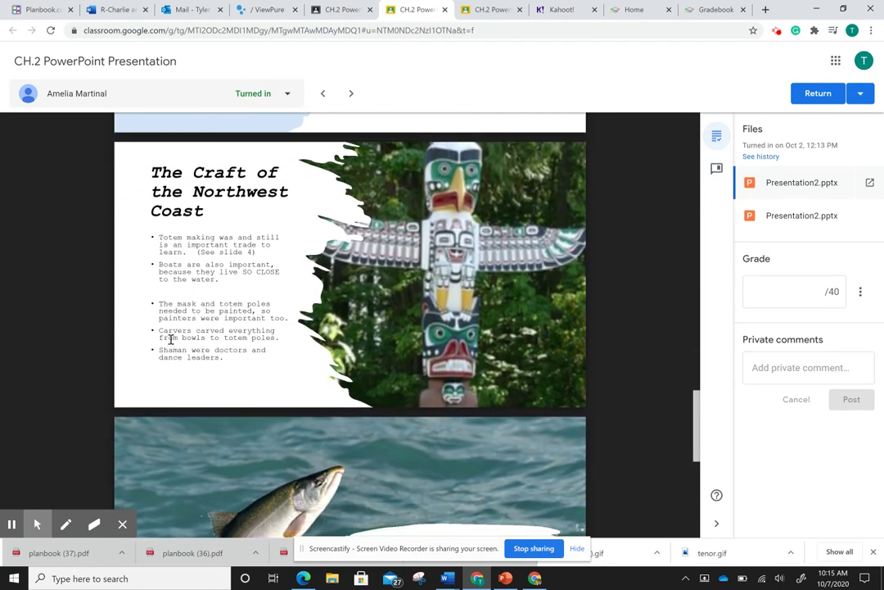
pyautogui.scroll(-1, 173, 343)
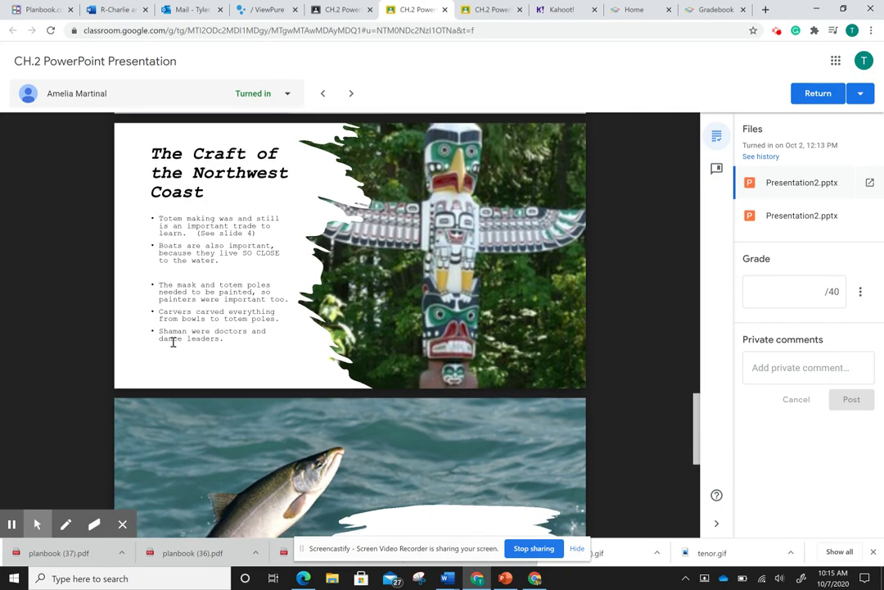
pyautogui.scroll(-1, 173, 342)
# Step: Go back to the Northwest Coast title slide, then reopen the Cultural Regions Project Rubric and read its criteria
pyautogui.scroll(8, 173, 342)
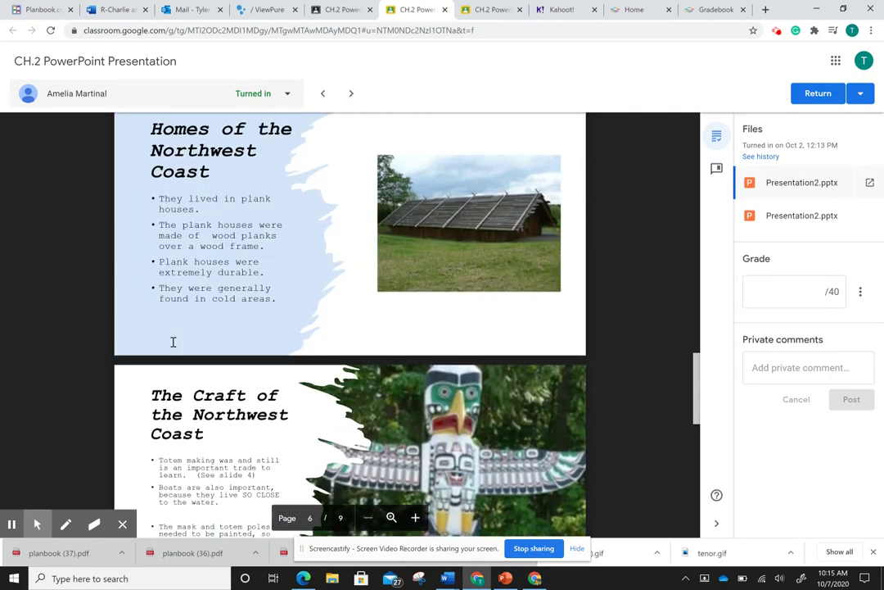
pyautogui.scroll(15, 173, 342)
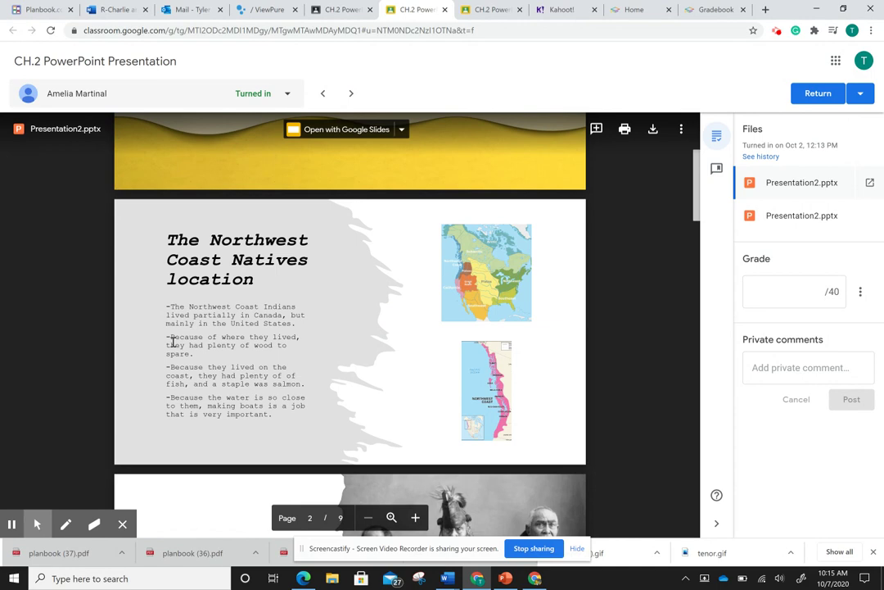
pyautogui.scroll(1, 172, 342)
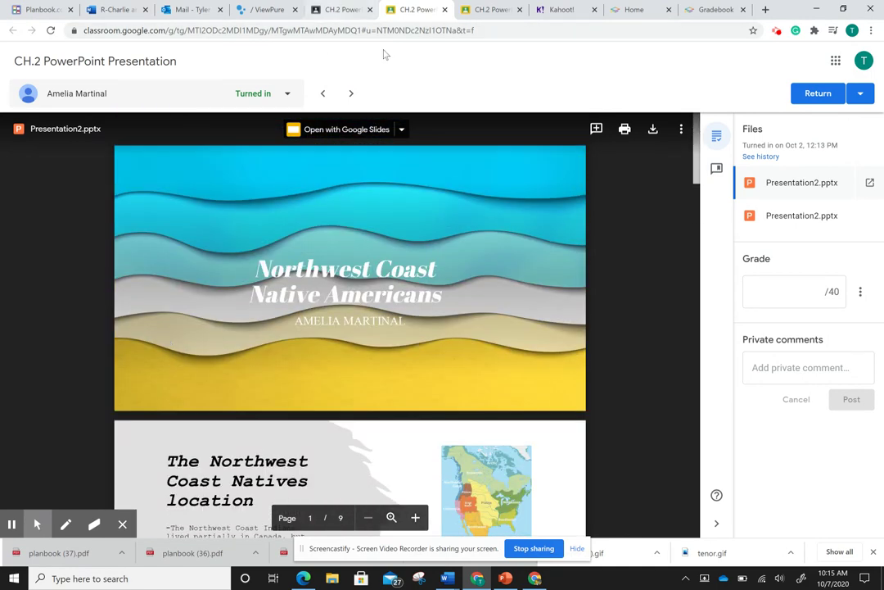
pyautogui.click(332, 9)
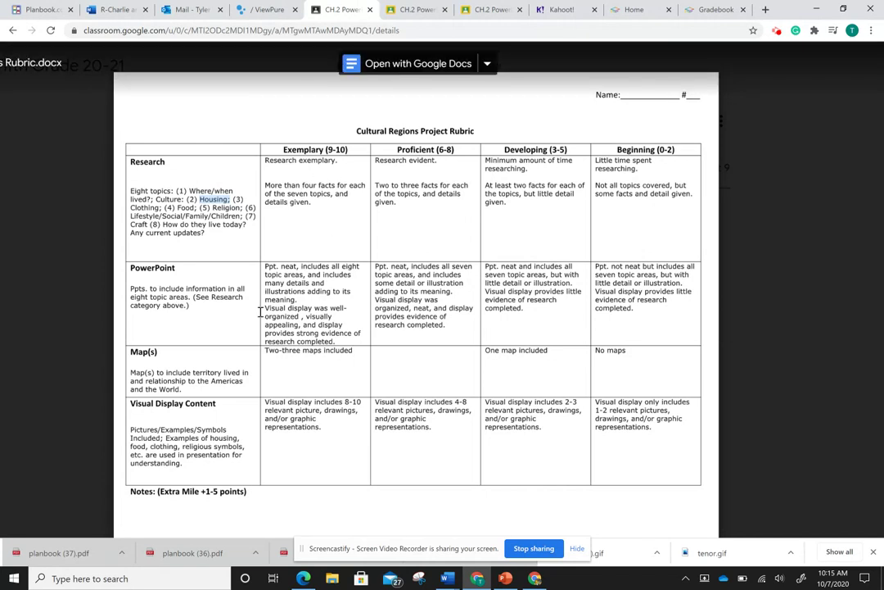
pyautogui.scroll(-1, 260, 311)
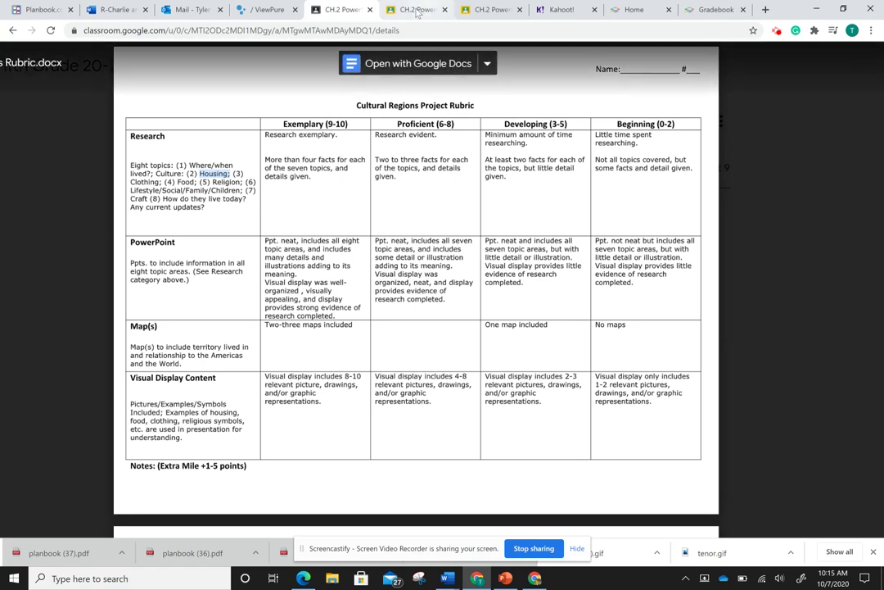
# Step: Open the student's Iroquois submission and review its slides from "Where they lived" through "Life style"
pyautogui.click(489, 9)
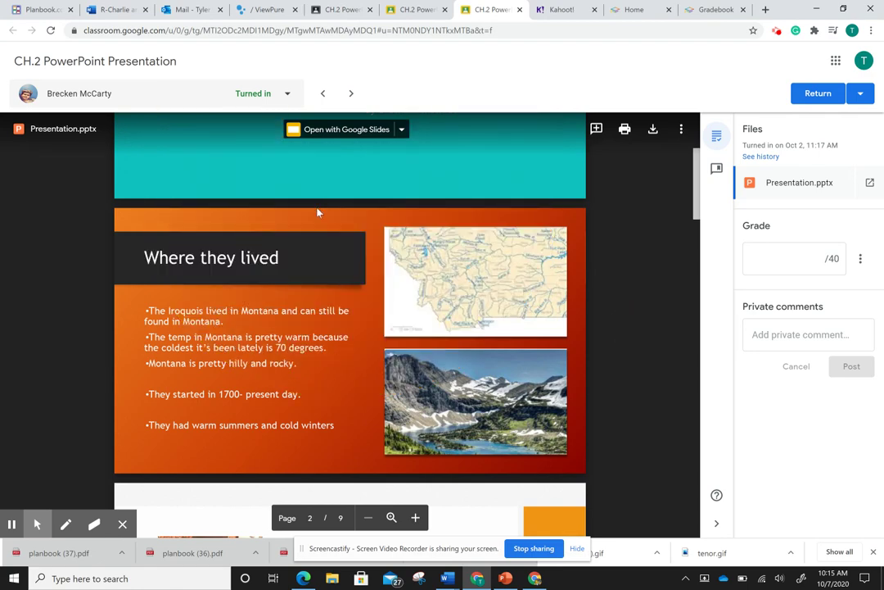
pyautogui.scroll(-1, 249, 333)
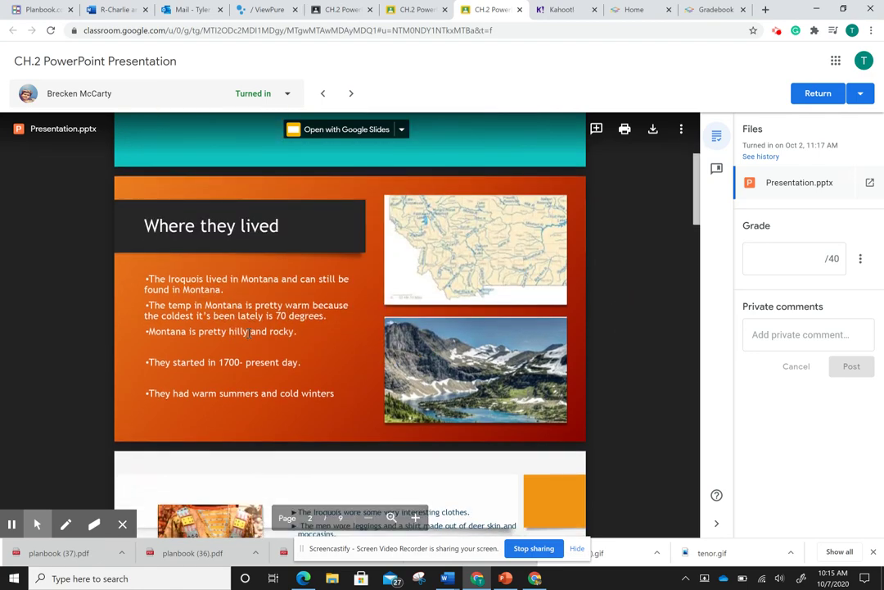
pyautogui.scroll(-1, 249, 333)
pyautogui.scroll(-5, 248, 333)
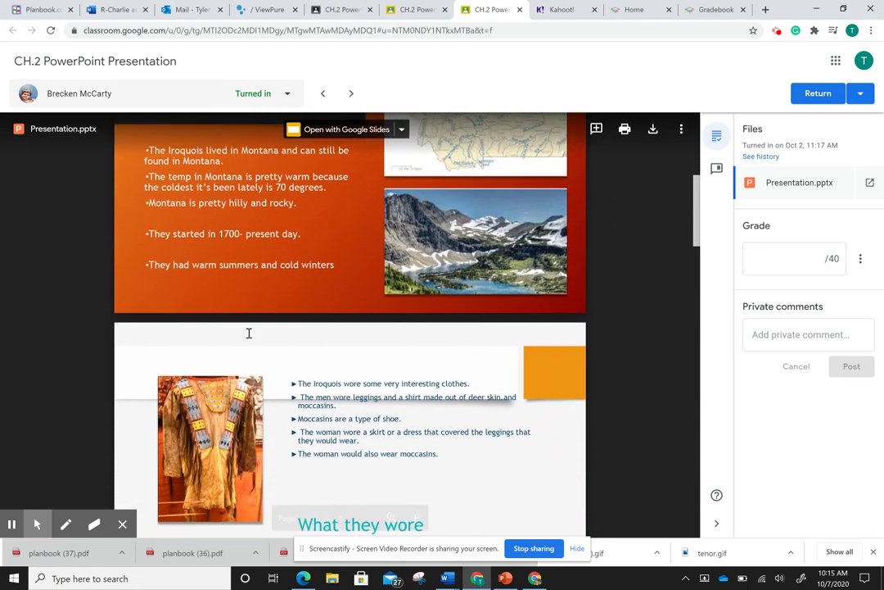
pyautogui.scroll(-4, 249, 333)
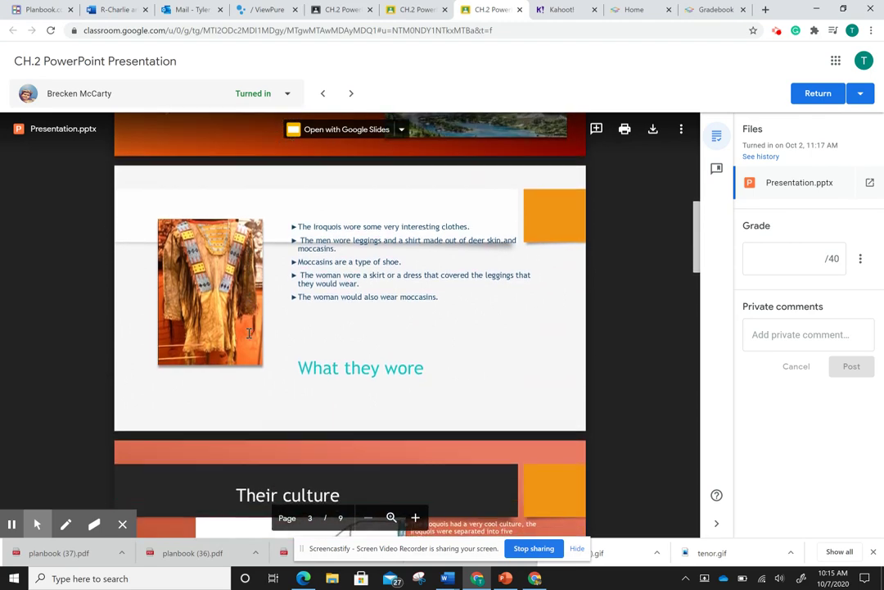
pyautogui.scroll(-4, 249, 333)
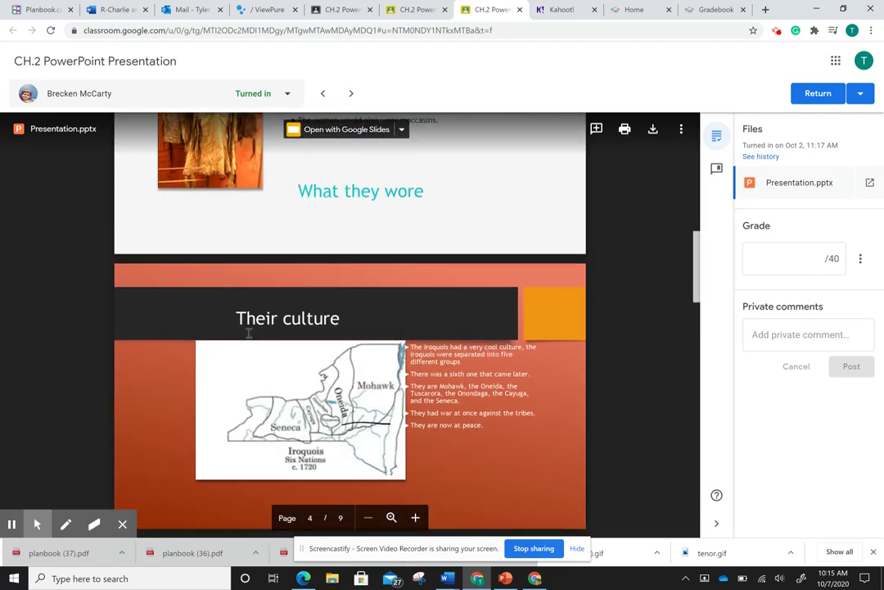
pyautogui.scroll(-5, 249, 334)
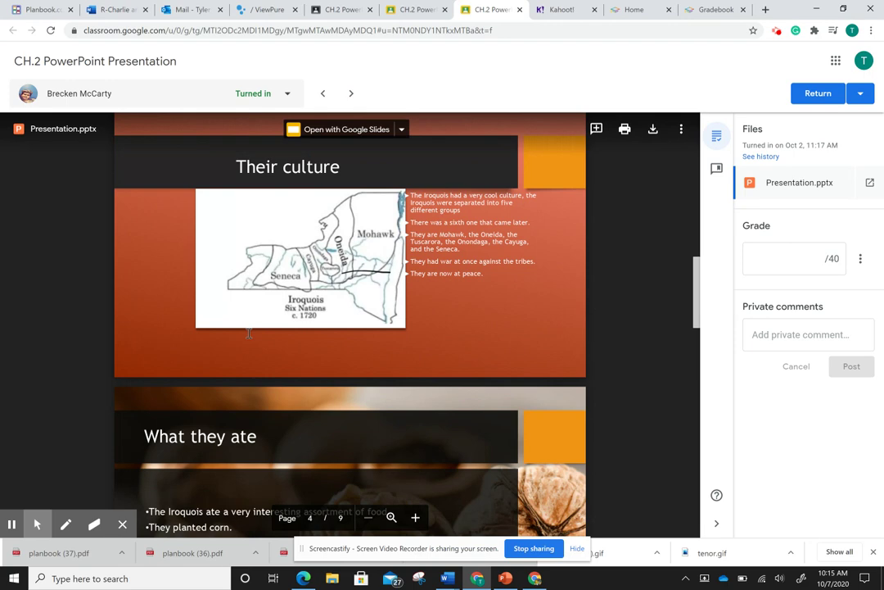
pyautogui.scroll(-8, 249, 334)
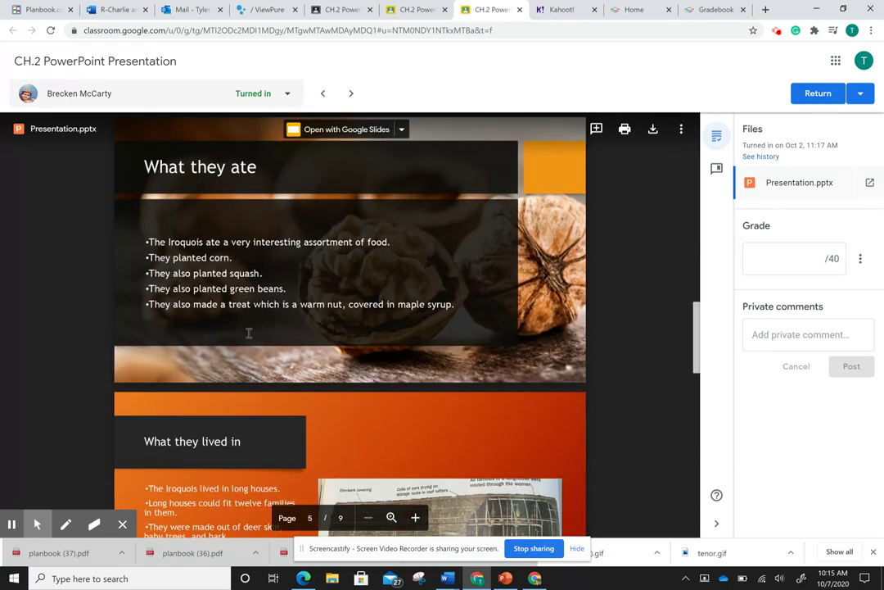
pyautogui.scroll(-5, 249, 333)
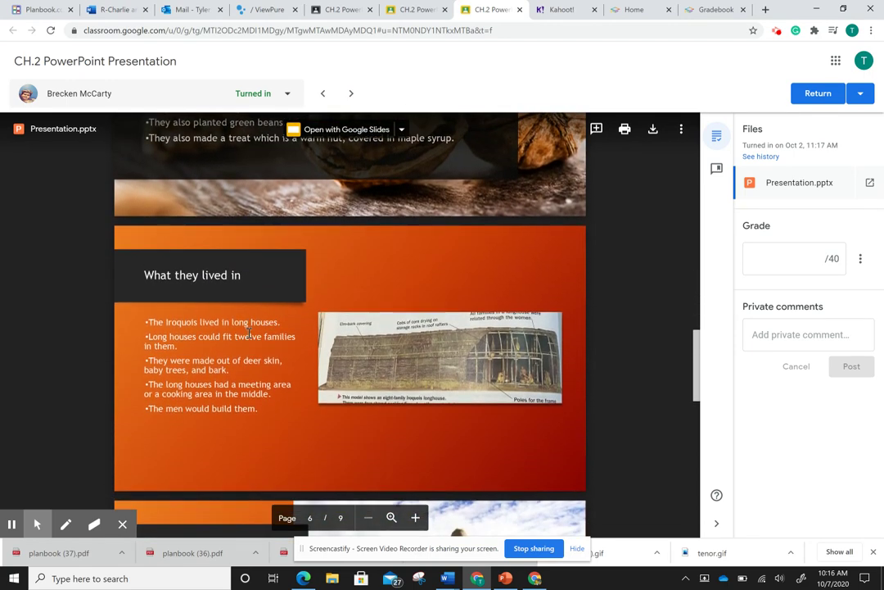
pyautogui.scroll(-5, 249, 333)
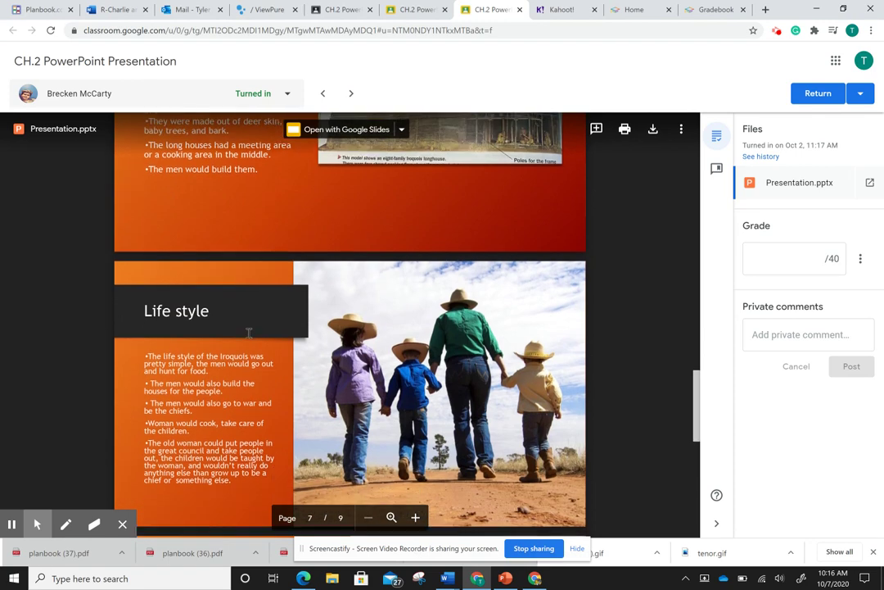
pyautogui.scroll(-1, 248, 333)
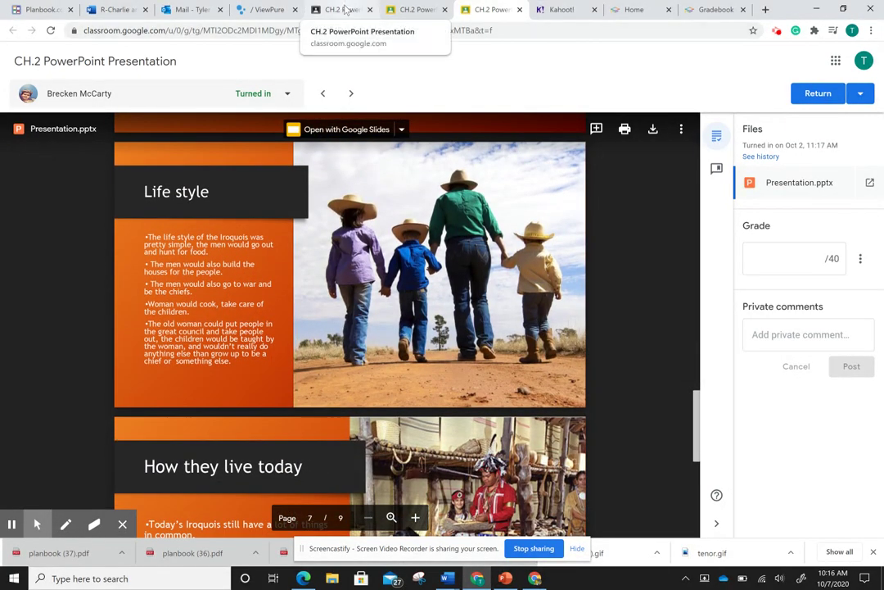
# Step: Recheck the project rubric, then examine the maps on the Northwest Coast presentation's location slide
pyautogui.click(346, 10)
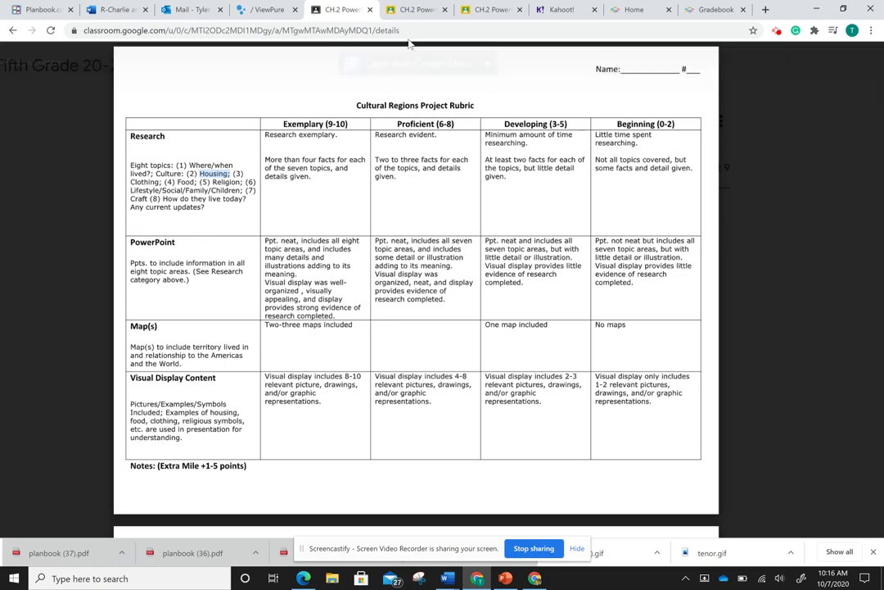
pyautogui.click(416, 9)
pyautogui.scroll(-3, 334, 336)
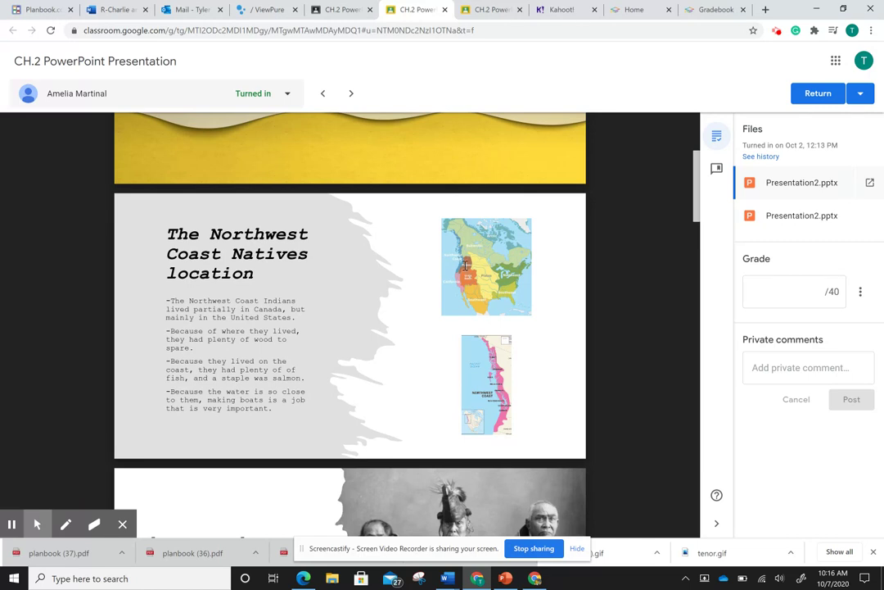
# Step: Compare the maps on the Northwest Coast location slide with those on the Iroquois "Where they lived" and "Their culture" slides
pyautogui.click(452, 256)
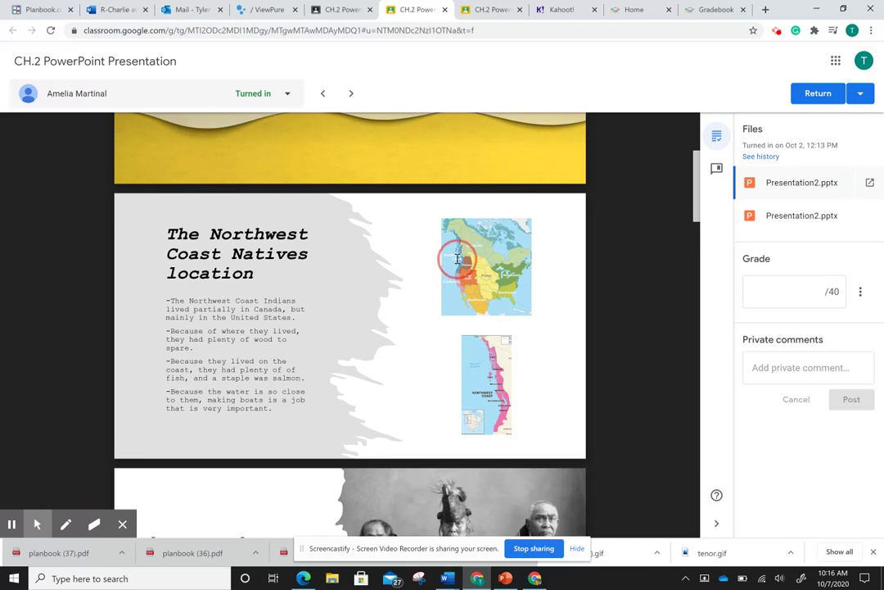
pyautogui.click(478, 371)
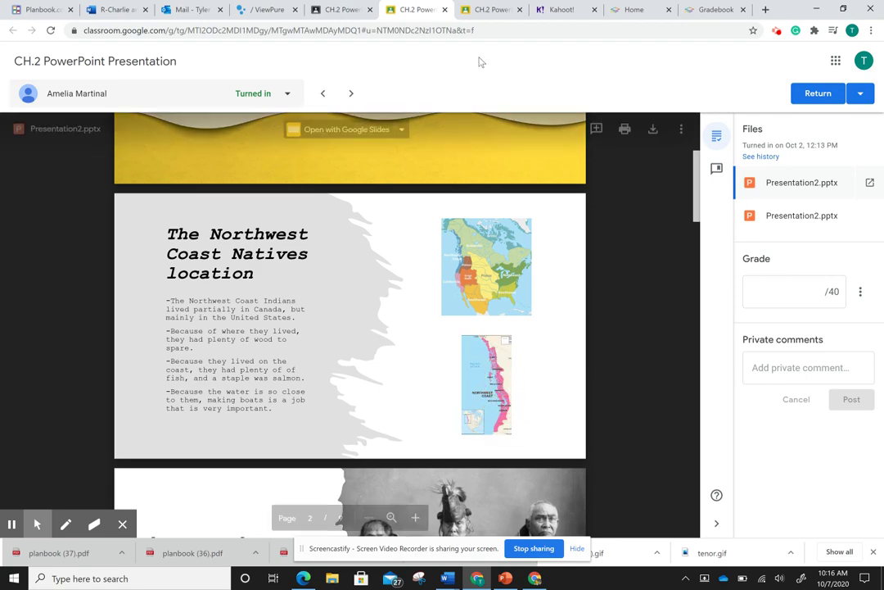
pyautogui.click(492, 10)
pyautogui.scroll(2, 399, 312)
pyautogui.scroll(15, 399, 312)
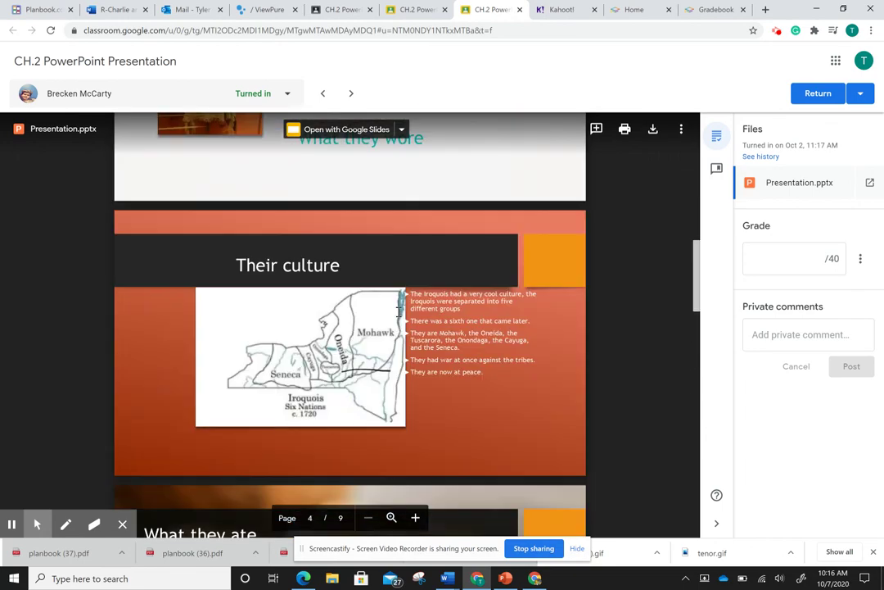
pyautogui.scroll(3, 399, 312)
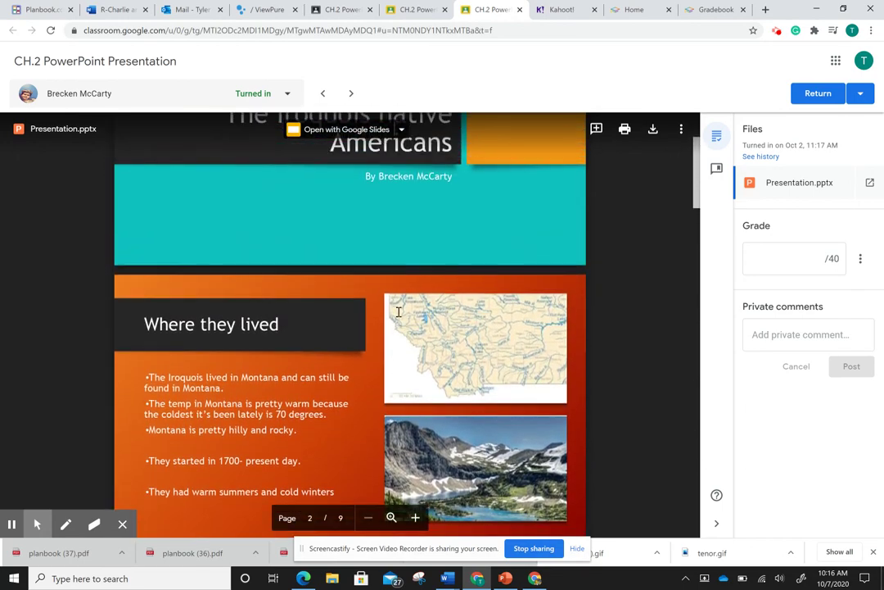
pyautogui.scroll(-7, 399, 312)
pyautogui.scroll(5, 399, 312)
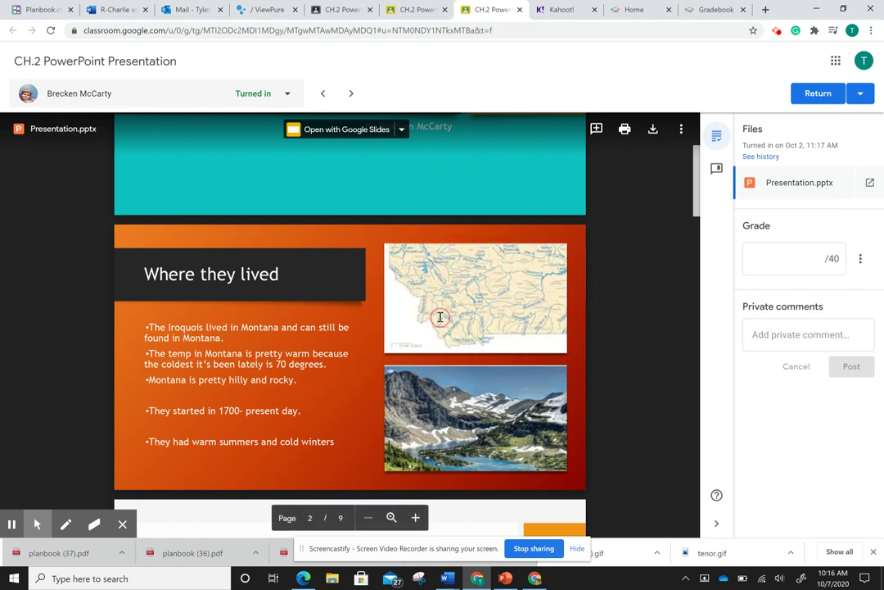
pyautogui.scroll(-3, 439, 315)
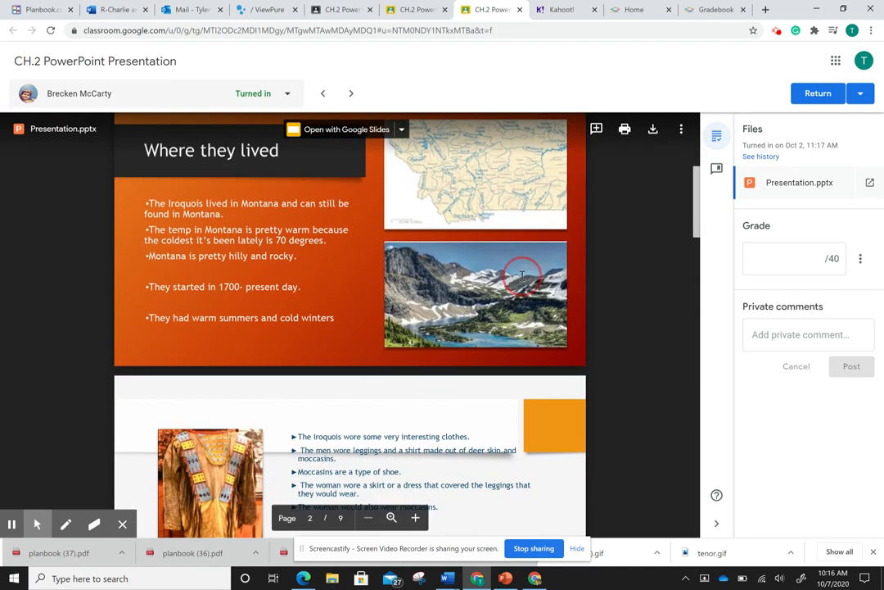
pyautogui.scroll(-3, 458, 303)
pyautogui.scroll(-3, 484, 319)
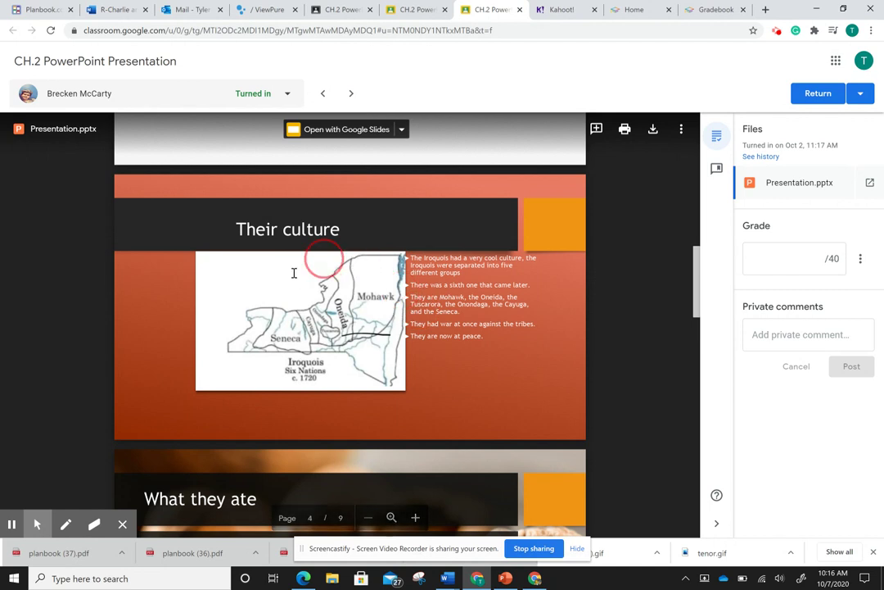
# Step: Return to the Cultural Regions Project Rubric and read its Map(s) and Visual Display Content criteria
pyautogui.click(421, 10)
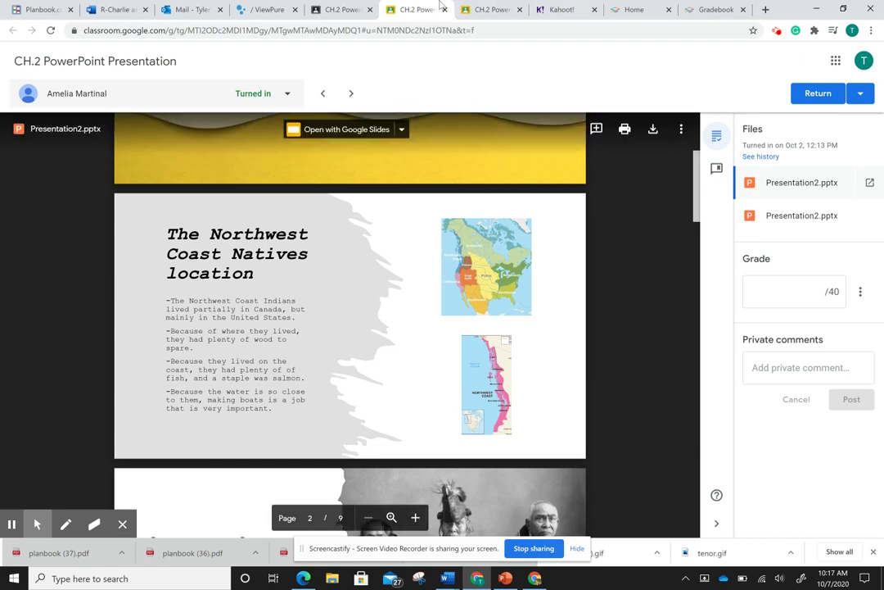
pyautogui.click(345, 8)
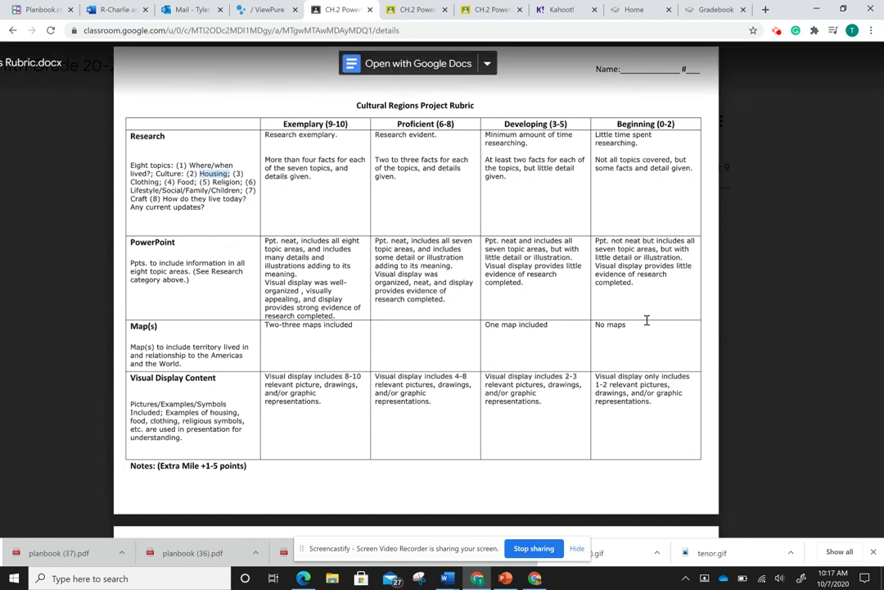
pyautogui.scroll(-1, 296, 321)
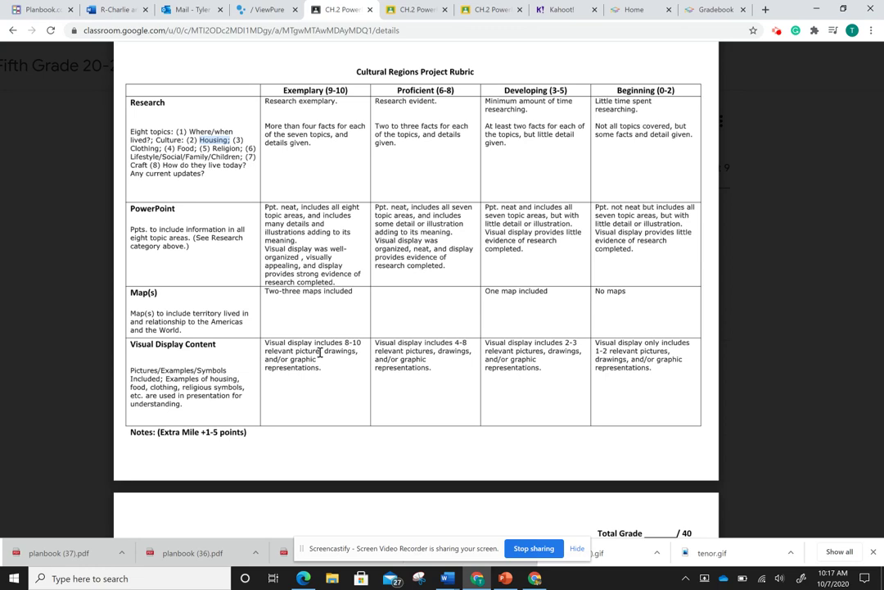
pyautogui.hotkey('alt', 'Tab')
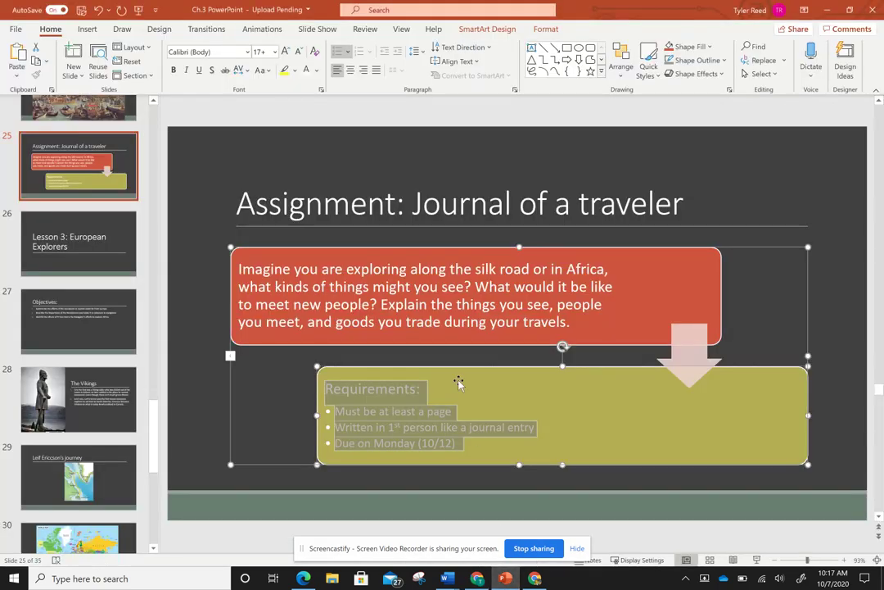
pyautogui.hotkey('alt', 'Tab')
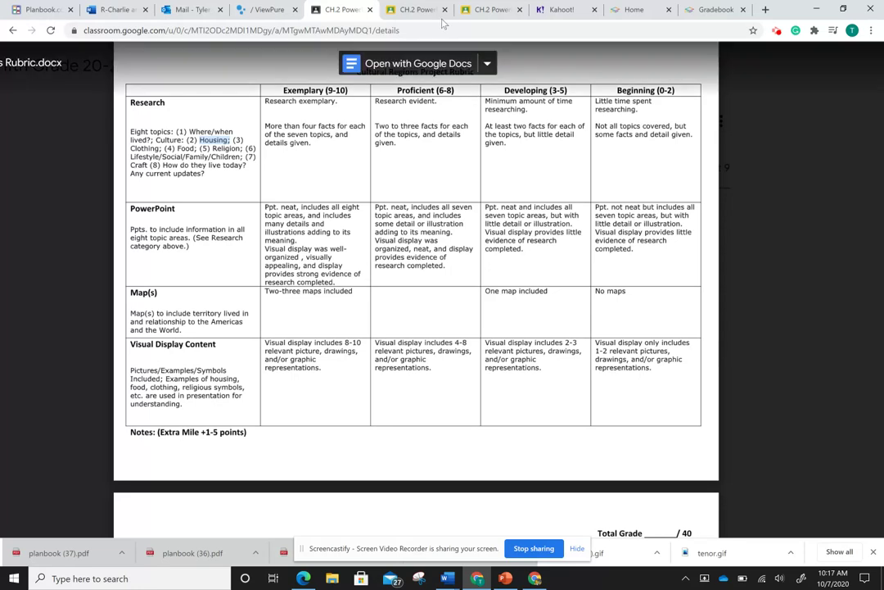
# Step: Examine the pictures and facts on the clothing and Customs/Culture slides of the Northwest Coast presentation
pyautogui.click(435, 12)
pyautogui.scroll(-5, 403, 297)
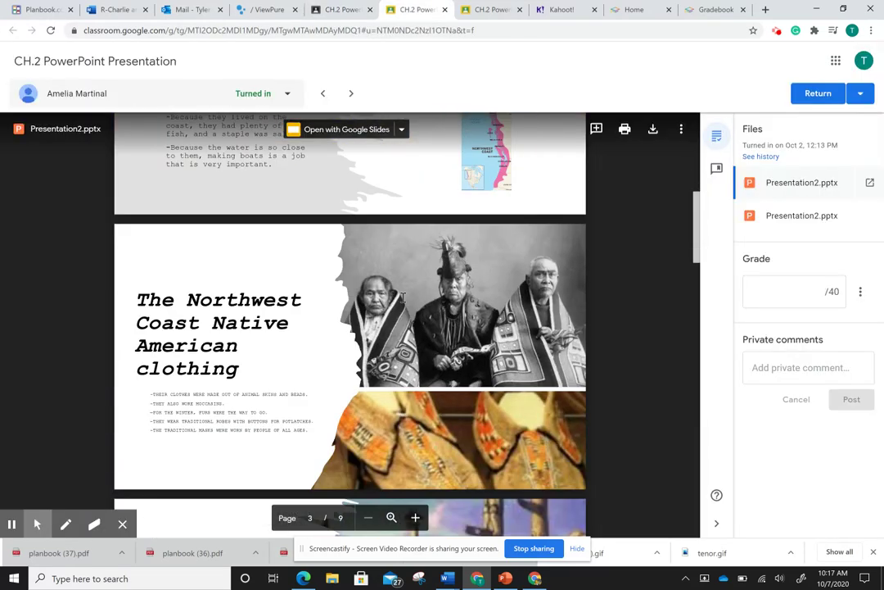
pyautogui.scroll(-1, 402, 459)
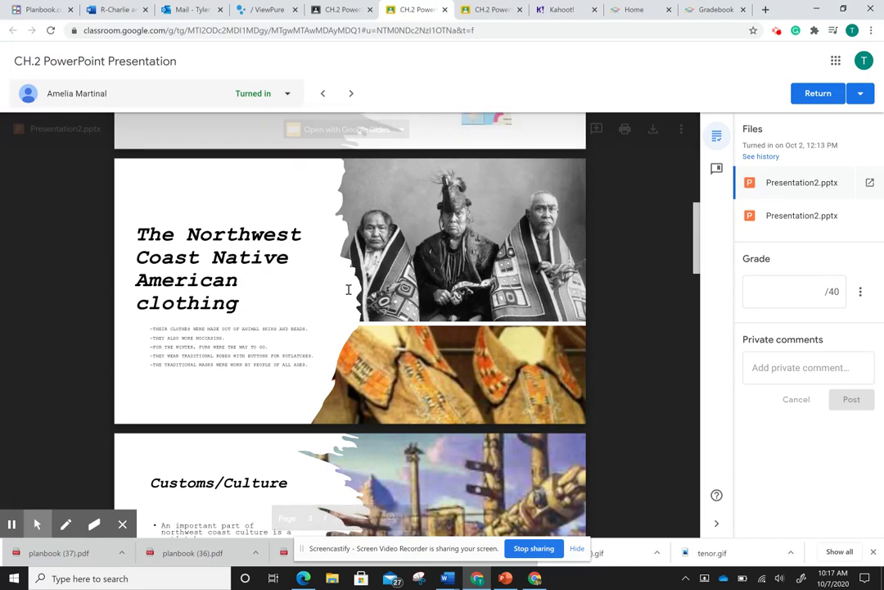
pyautogui.scroll(-1, 348, 289)
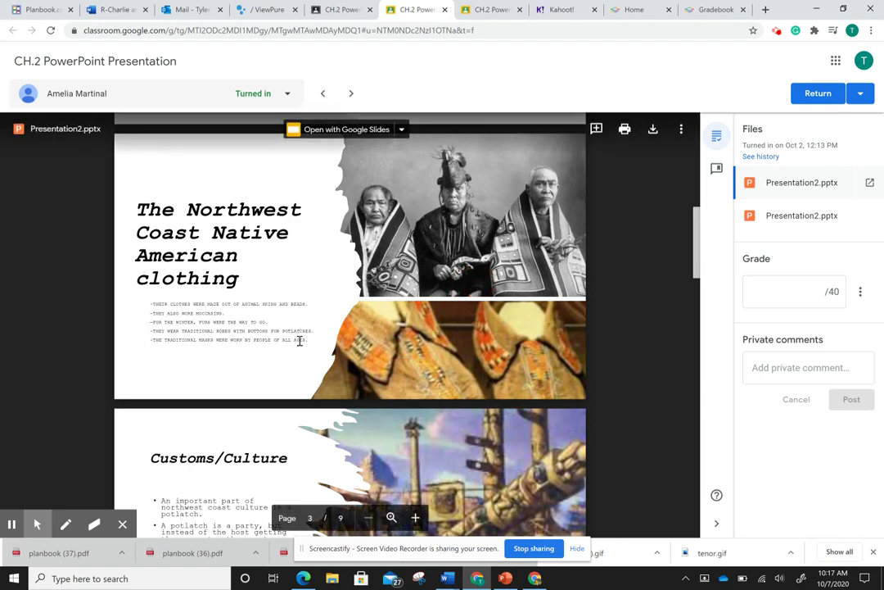
pyautogui.scroll(-3, 273, 367)
pyautogui.scroll(-1, 274, 366)
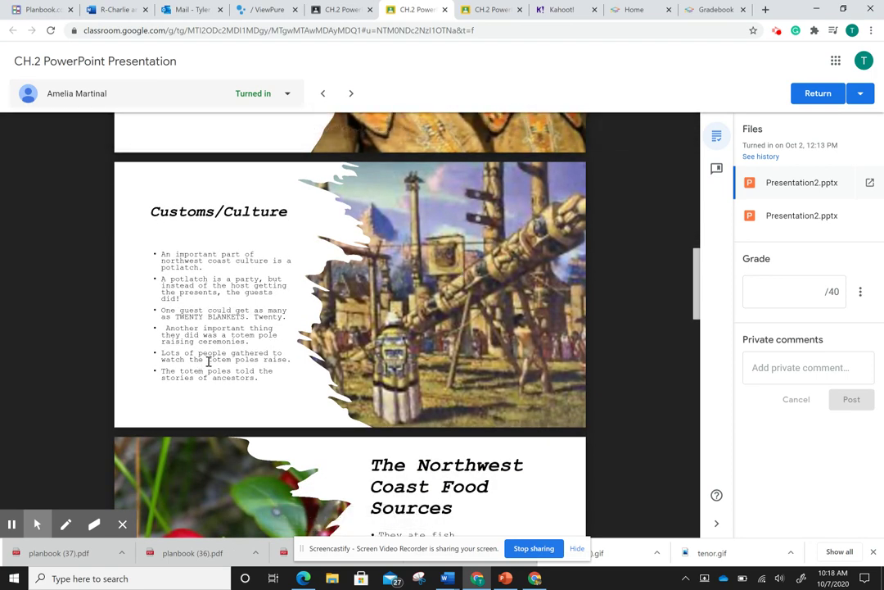
pyautogui.moveTo(212, 366); pyautogui.dragTo(311, 377)
pyautogui.scroll(-1, 350, 388)
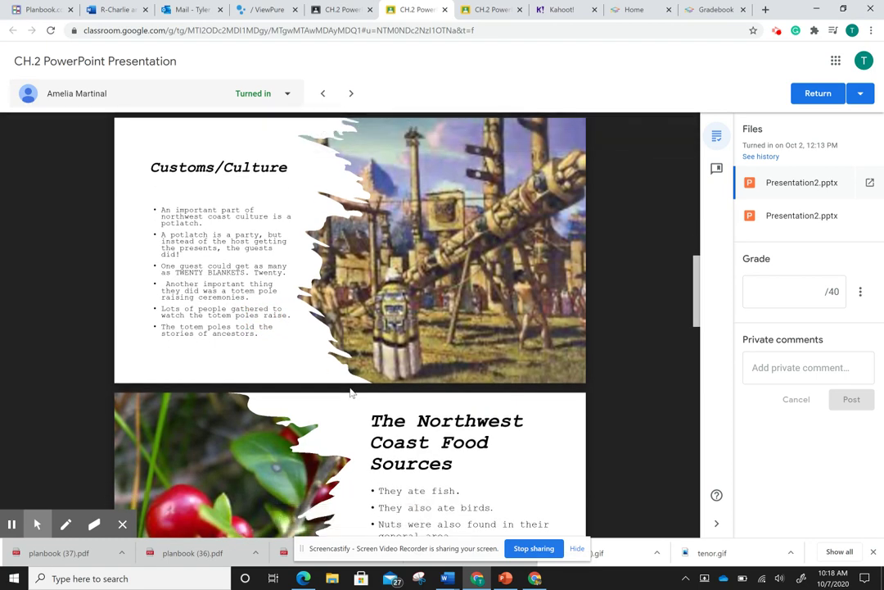
# Step: Skim the pictures on the remaining Northwest Coast slides through "Lifestyle/jobs/children", then recheck the whole presentation
pyautogui.scroll(-7, 351, 391)
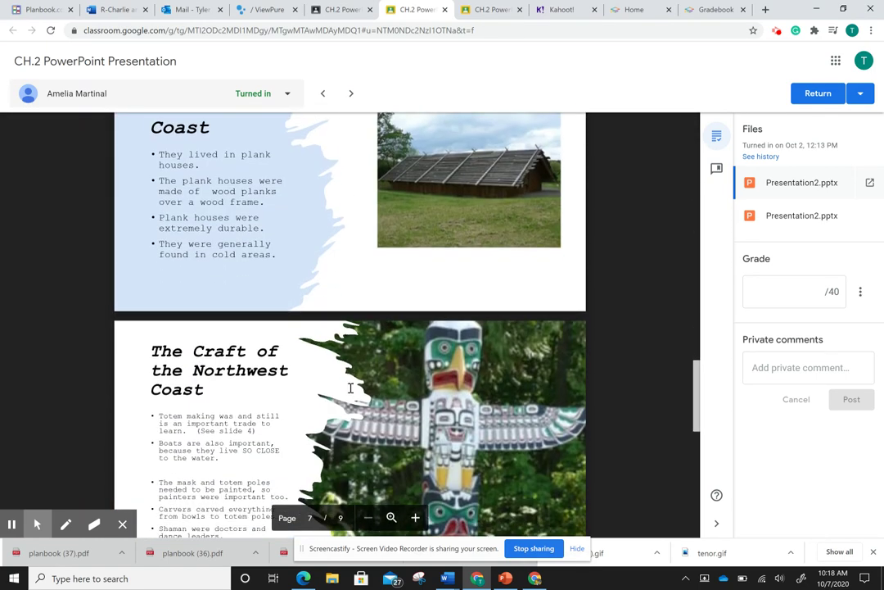
pyautogui.scroll(-10, 351, 391)
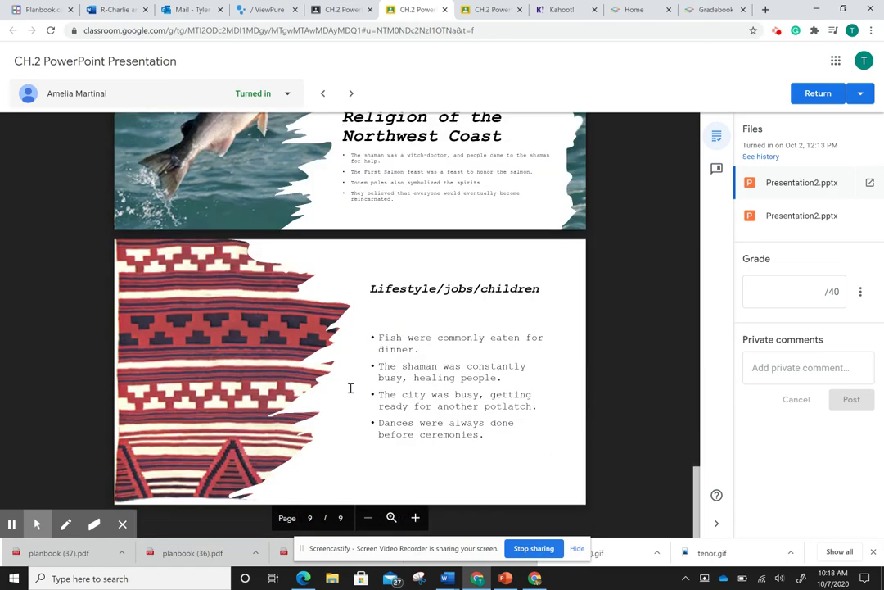
pyautogui.scroll(20, 351, 388)
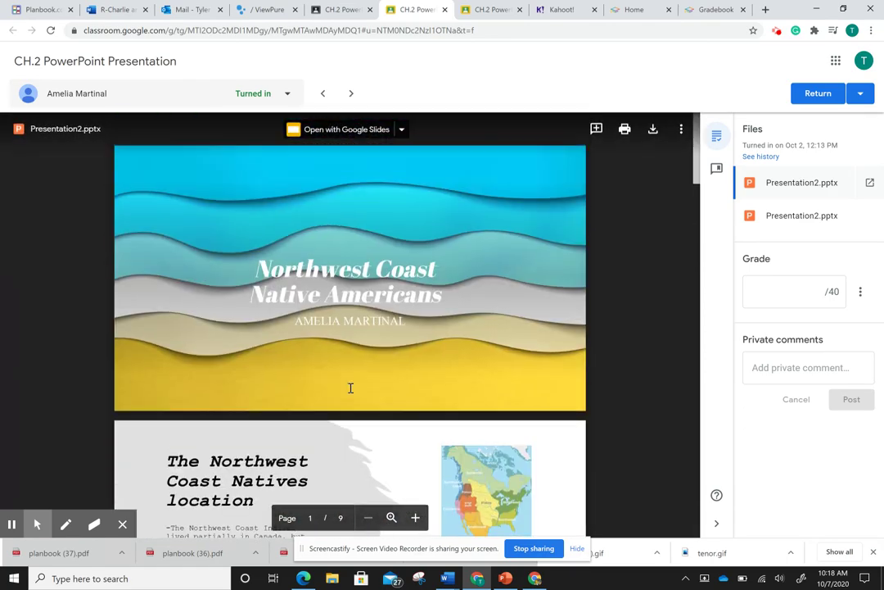
pyautogui.scroll(-20, 351, 388)
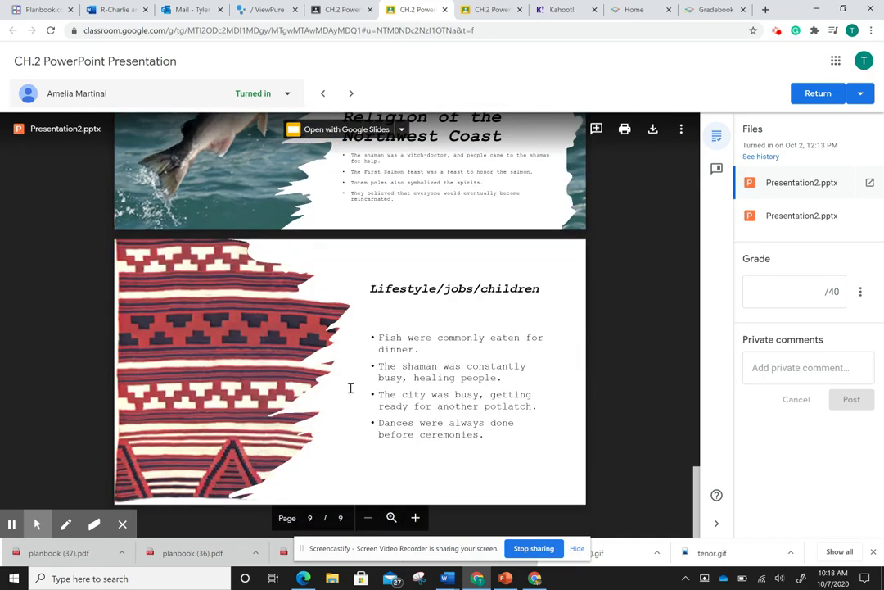
pyautogui.scroll(4, 351, 388)
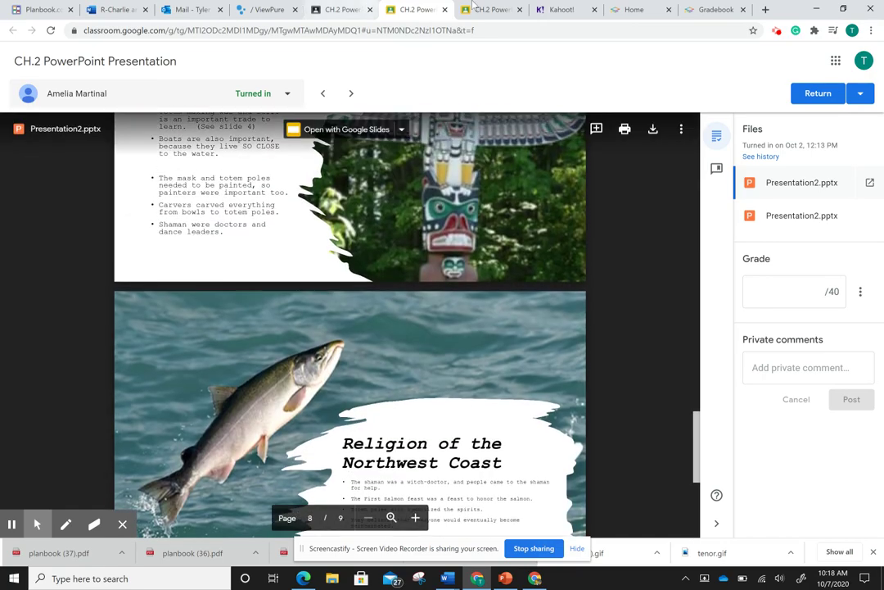
# Step: Skim the pictures in the Iroquois presentation through the "A craft" slide and return to its title slide
pyautogui.click(485, 9)
pyautogui.scroll(-15, 312, 362)
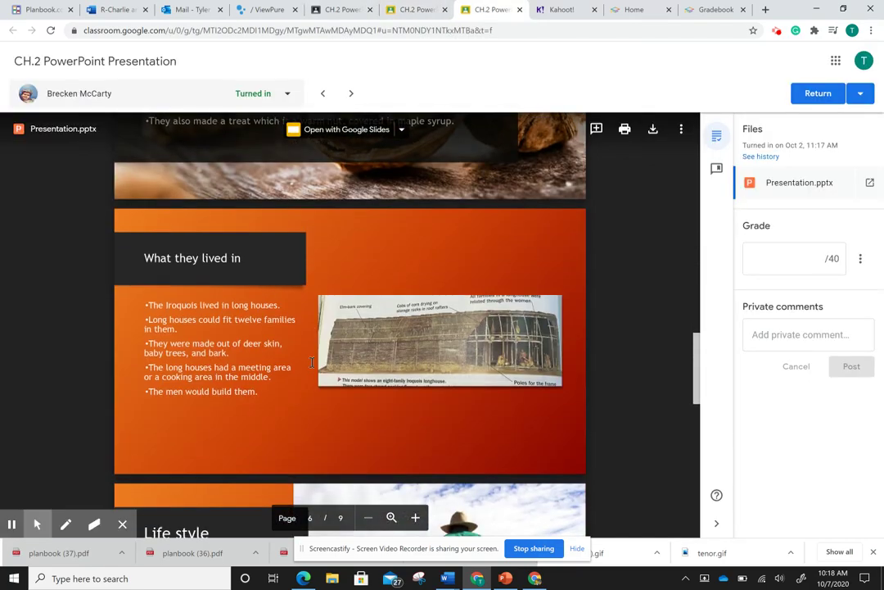
pyautogui.scroll(-3, 311, 362)
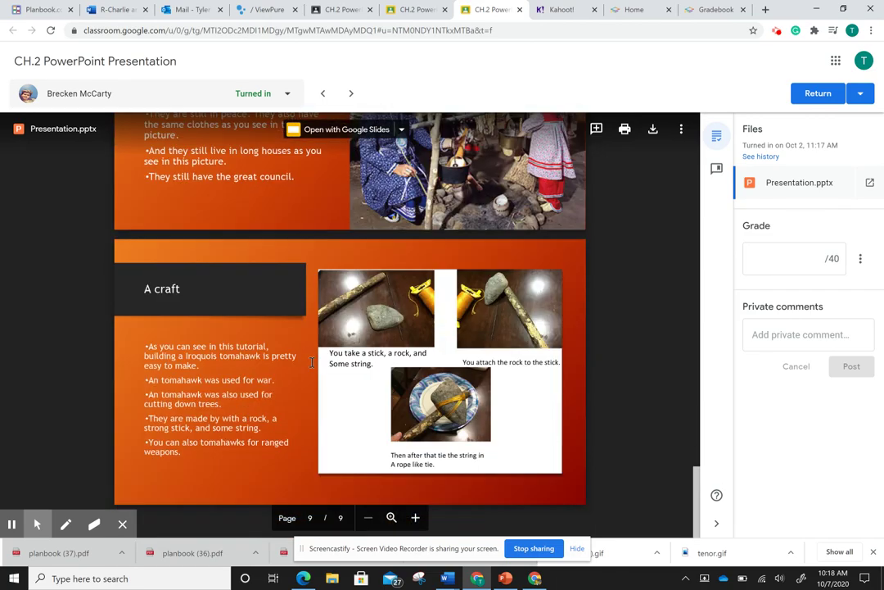
pyautogui.scroll(15, 311, 362)
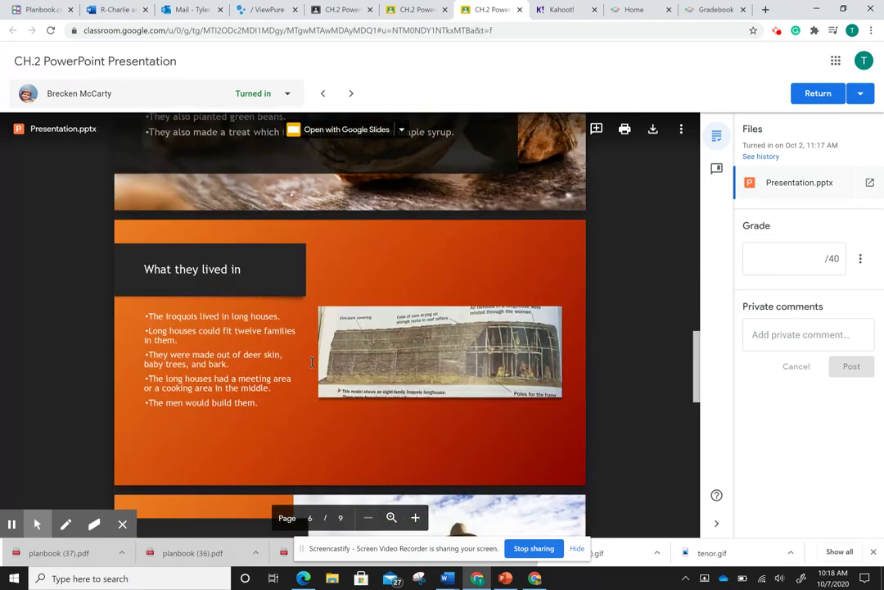
pyautogui.scroll(10, 311, 362)
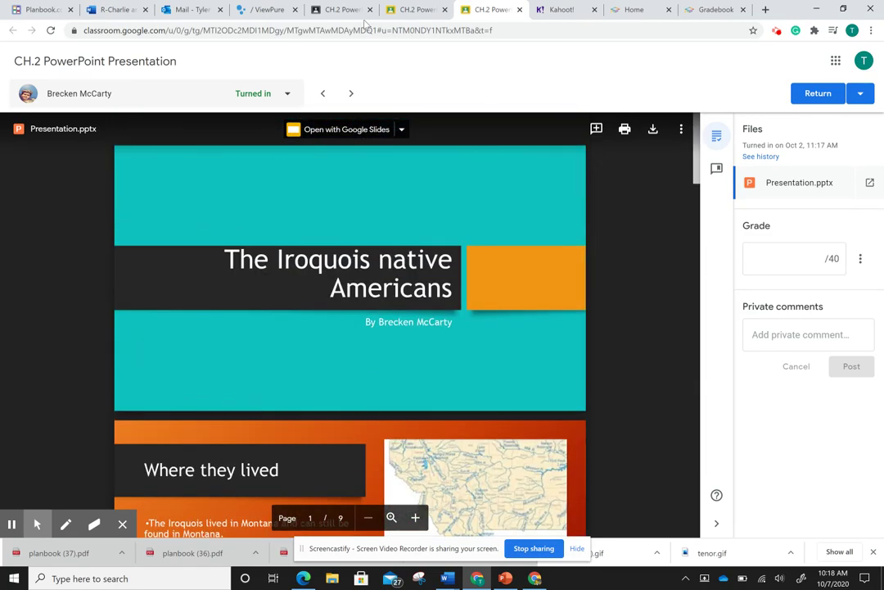
# Step: Recheck the project rubric from its beginning, then close it to show the CH.2 PowerPoint Presentation assignment instructions
pyautogui.click(320, 9)
pyautogui.scroll(2, 311, 362)
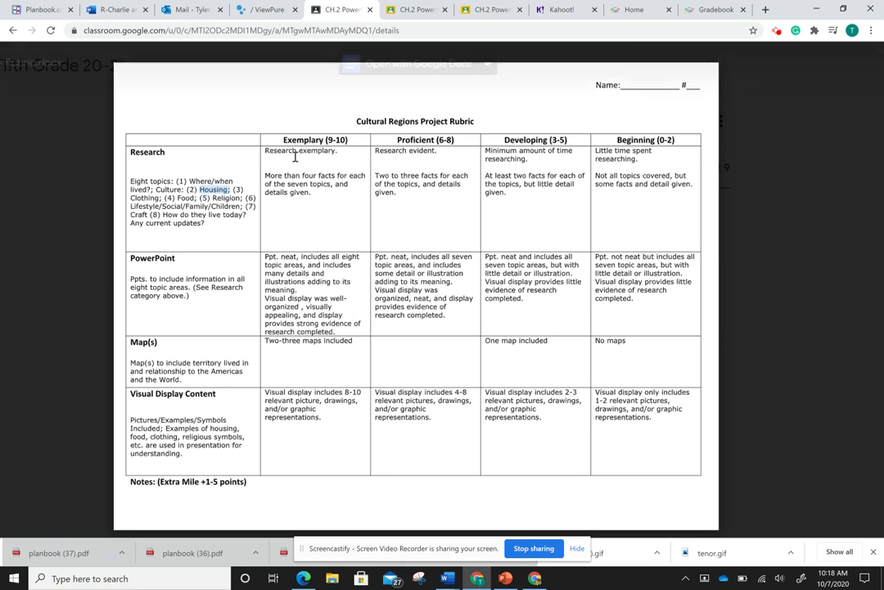
pyautogui.click(401, 11)
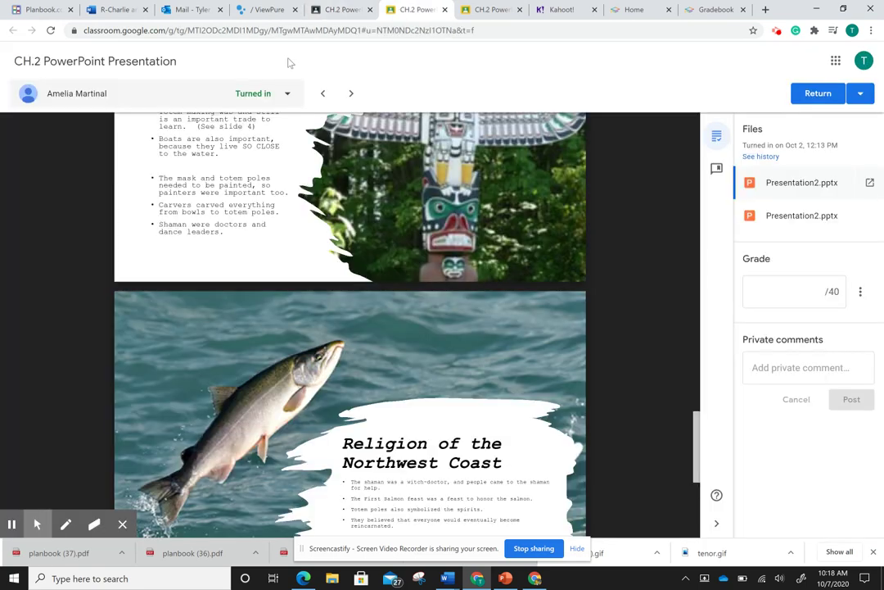
pyautogui.click(342, 10)
pyautogui.click(10, 164)
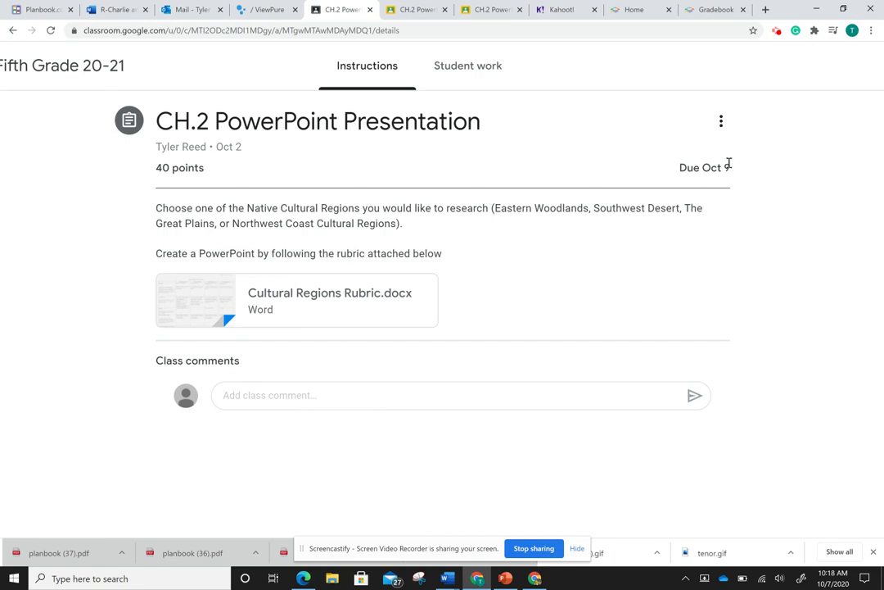
# Step: Point out the assignment's due date and the instruction listing the Native Cultural Regions to choose from
pyautogui.moveTo(728, 167); pyautogui.dragTo(681, 168)
pyautogui.click(761, 207)
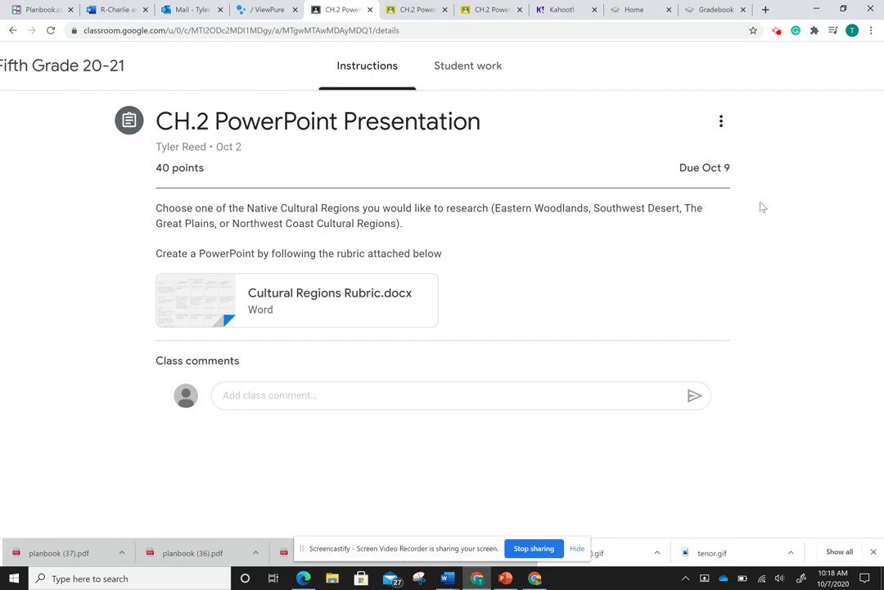
pyautogui.moveTo(681, 168); pyautogui.dragTo(727, 168)
pyautogui.click(531, 167)
pyautogui.moveTo(197, 208); pyautogui.dragTo(397, 223)
pyautogui.click(499, 288)
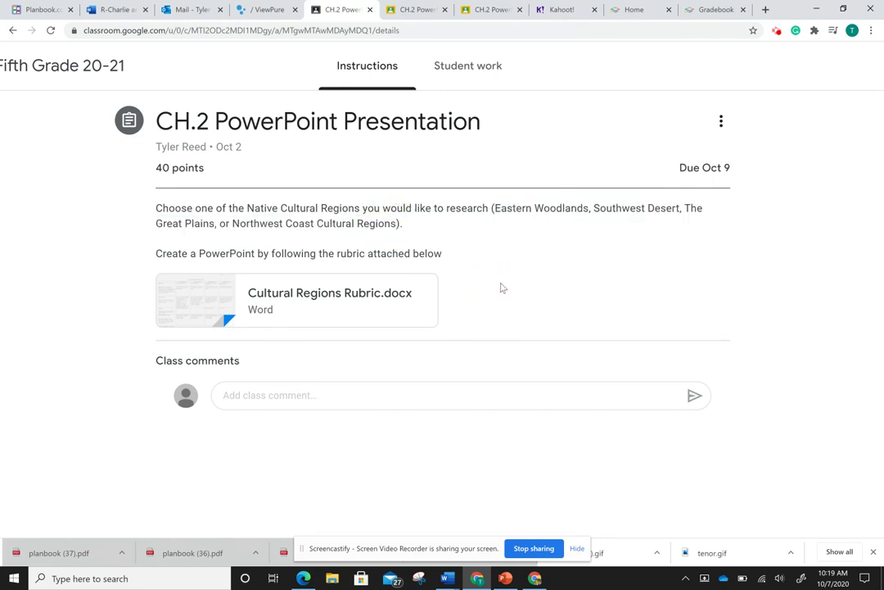